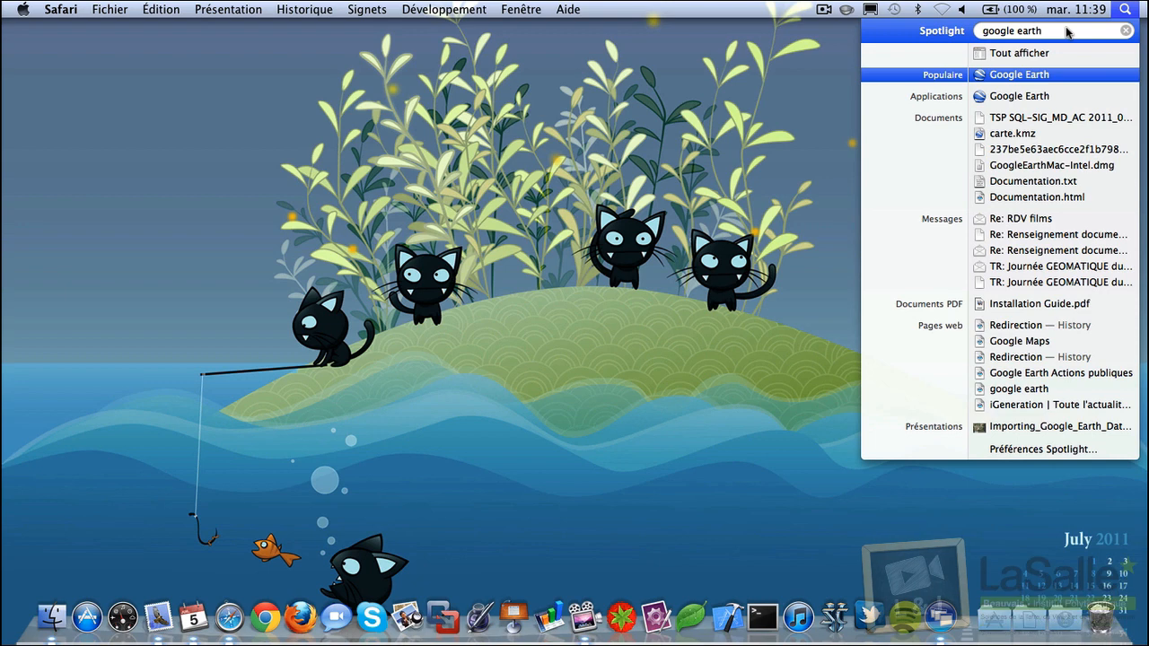
# Step: Open Google Earth and fly to beauvais
pyautogui.click(1029, 75)
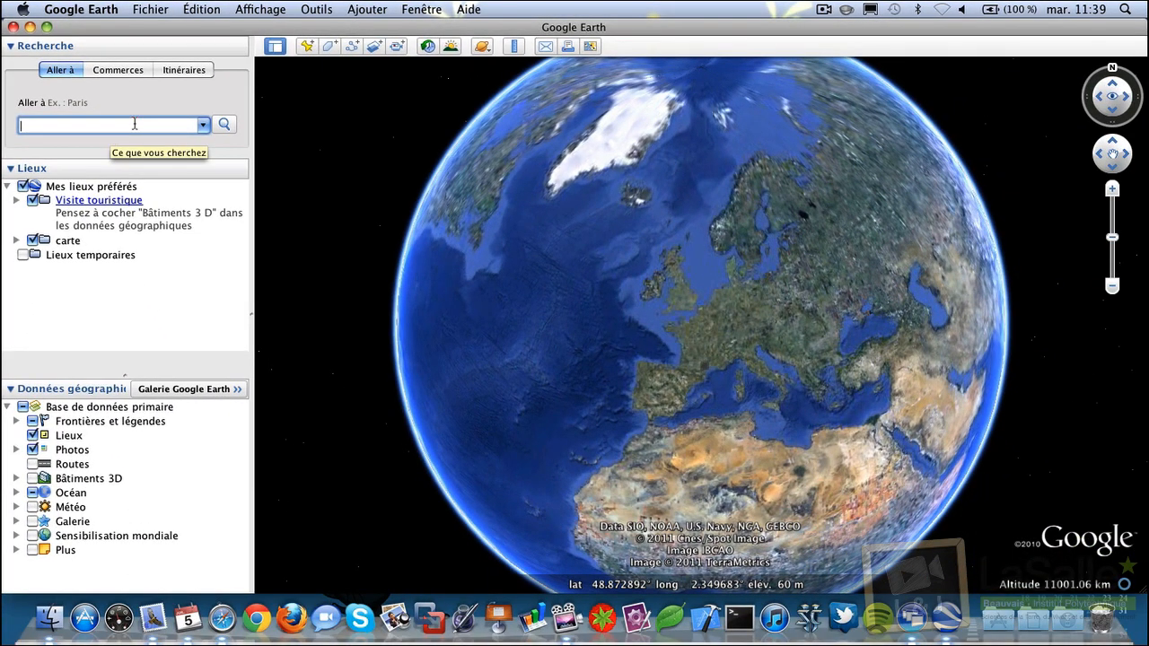
pyautogui.write('beauvais')
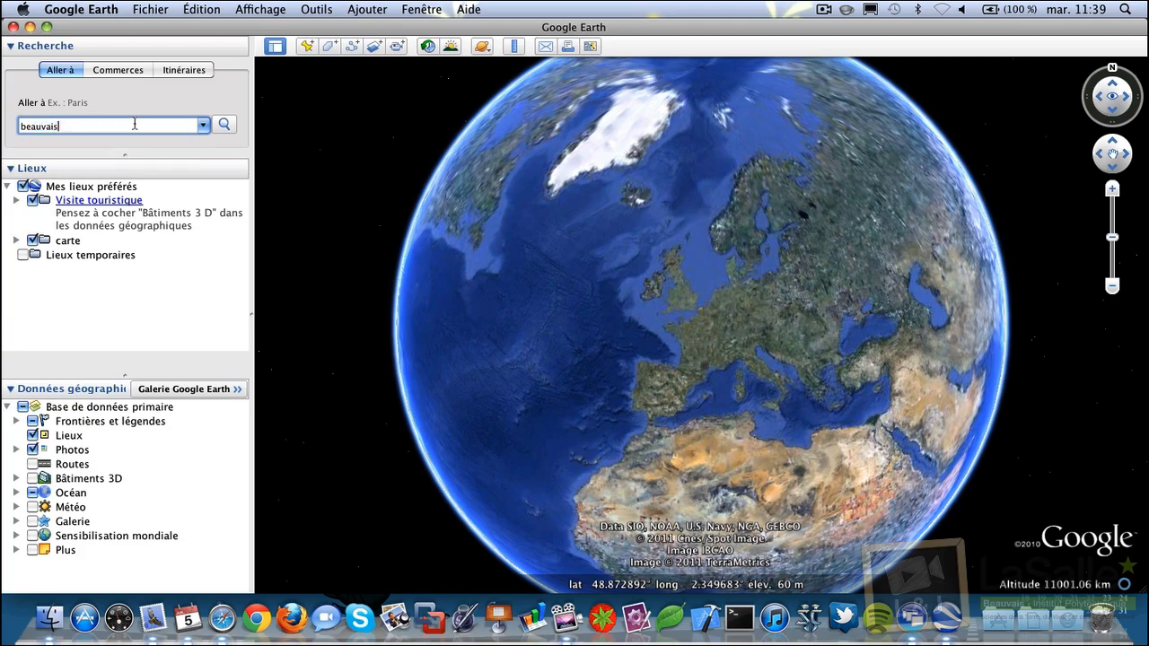
pyautogui.press('Return')
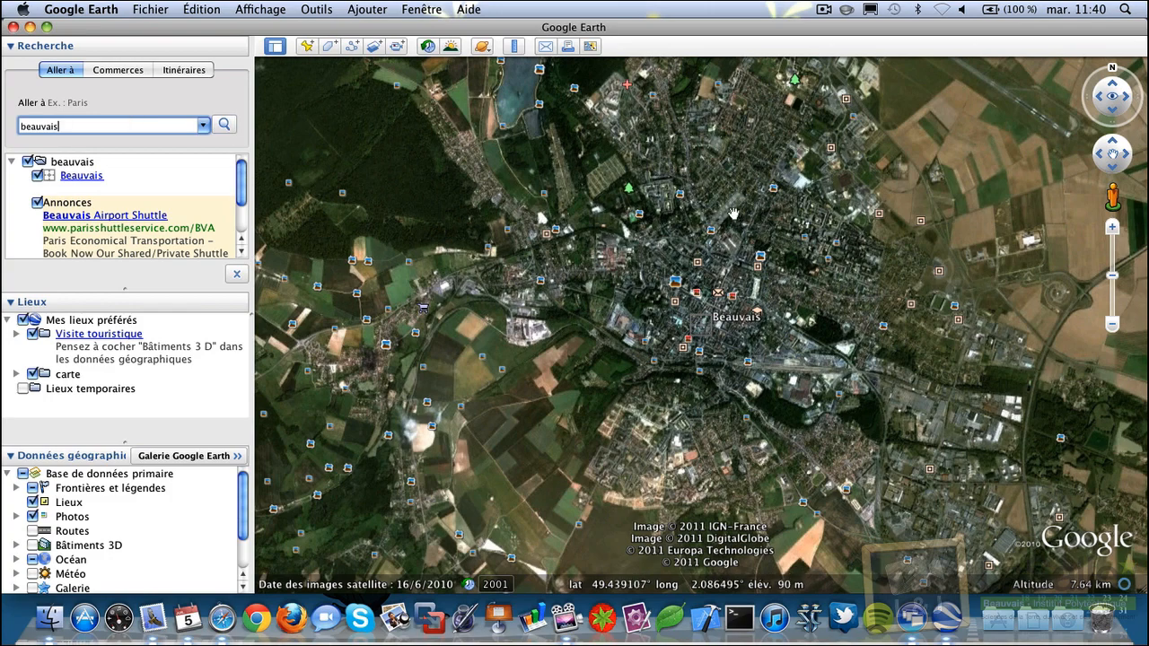
# Step: Locate the LaSalle campus among the woods and fields north of Beauvais
pyautogui.moveTo(719, 109); pyautogui.dragTo(724, 428)
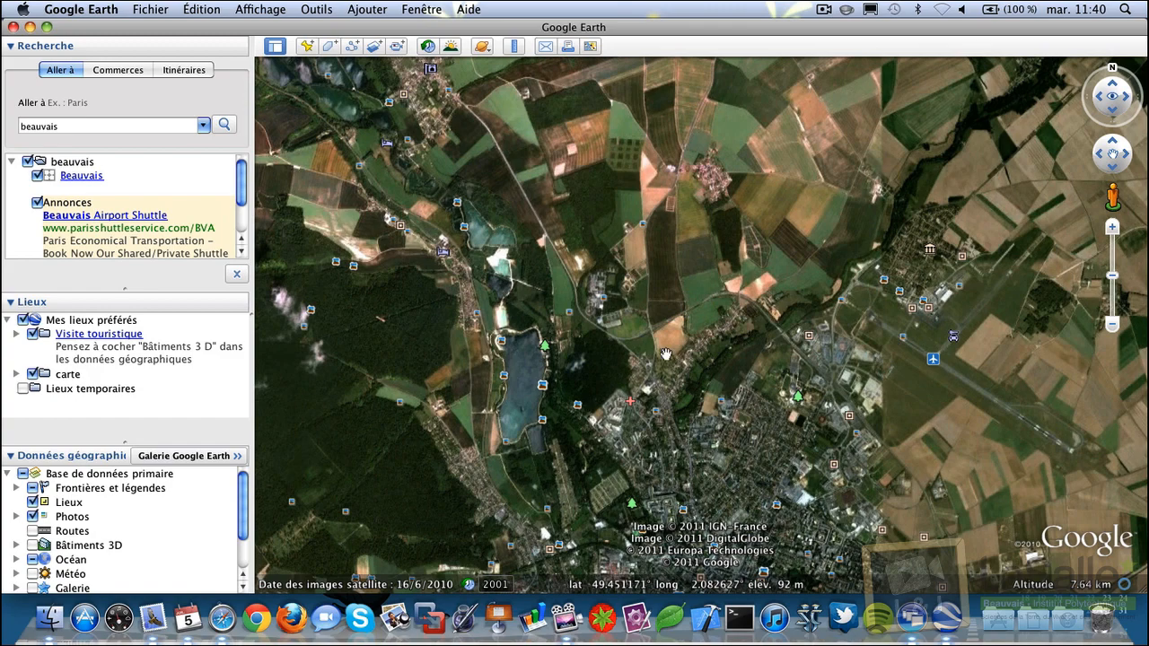
pyautogui.scroll(2, 626, 316)
pyautogui.scroll(2, 619, 319)
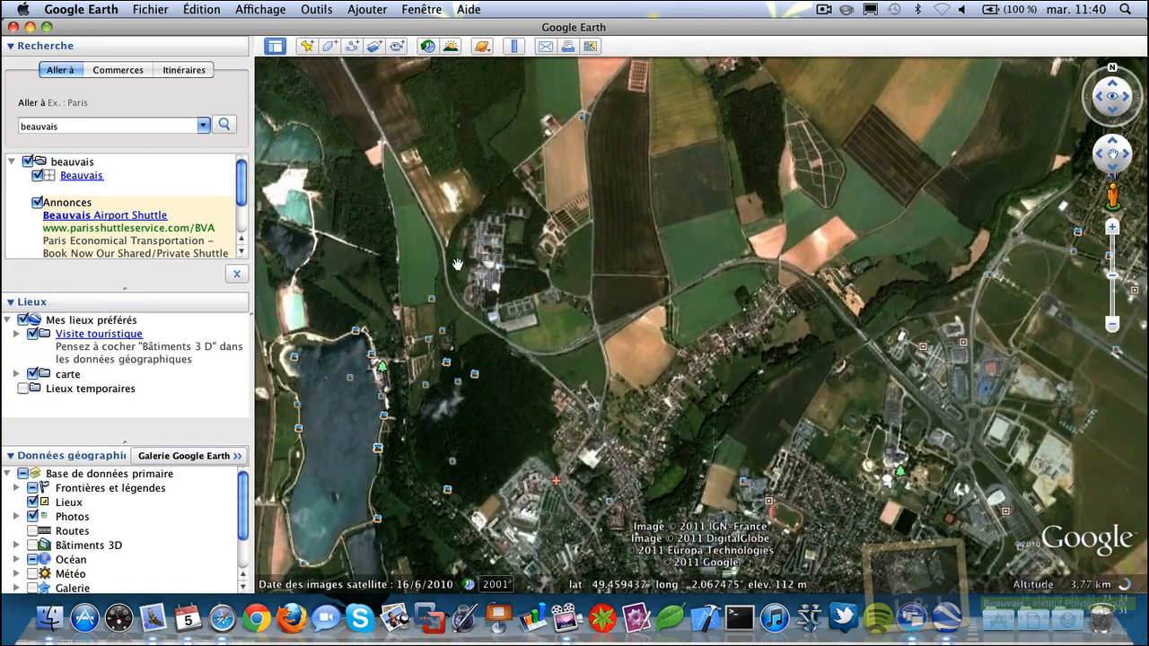
pyautogui.scroll(3, 606, 323)
pyautogui.scroll(3, 600, 326)
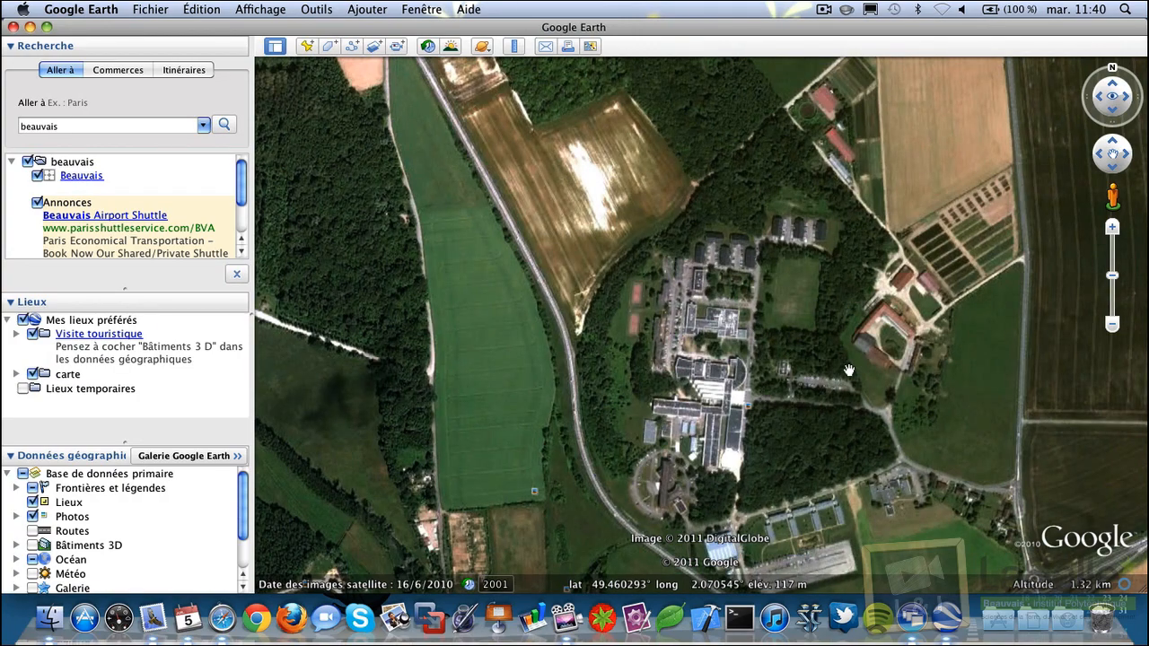
pyautogui.scroll(-4, 850, 366)
pyautogui.scroll(4, 853, 353)
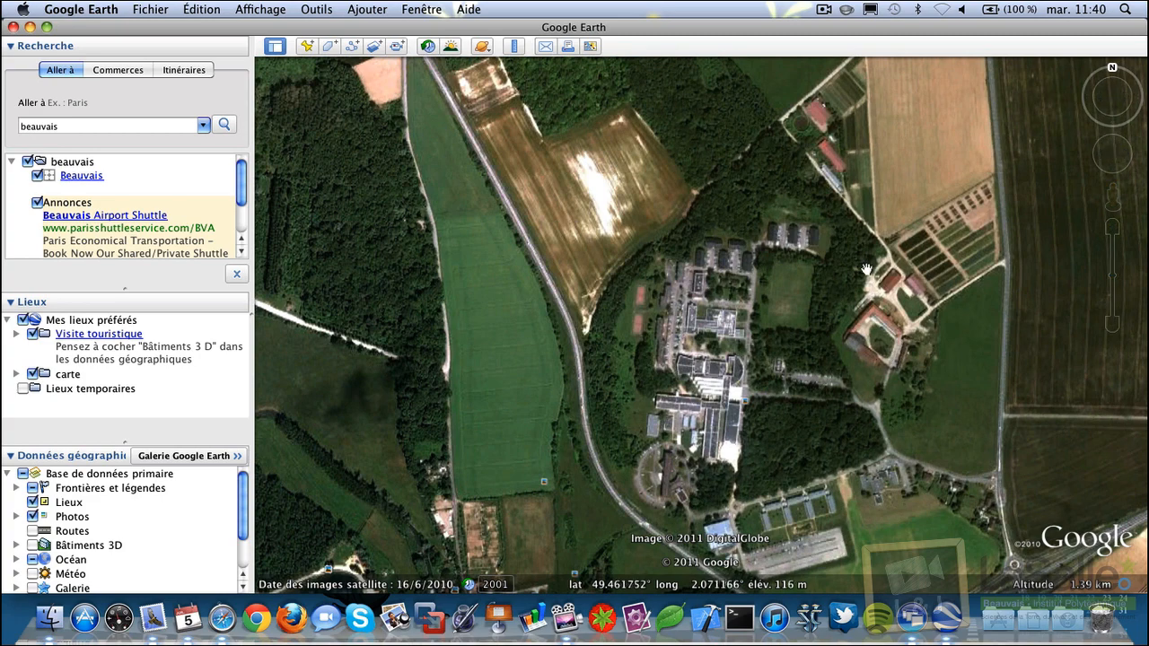
pyautogui.moveTo(758, 367); pyautogui.dragTo(645, 321)
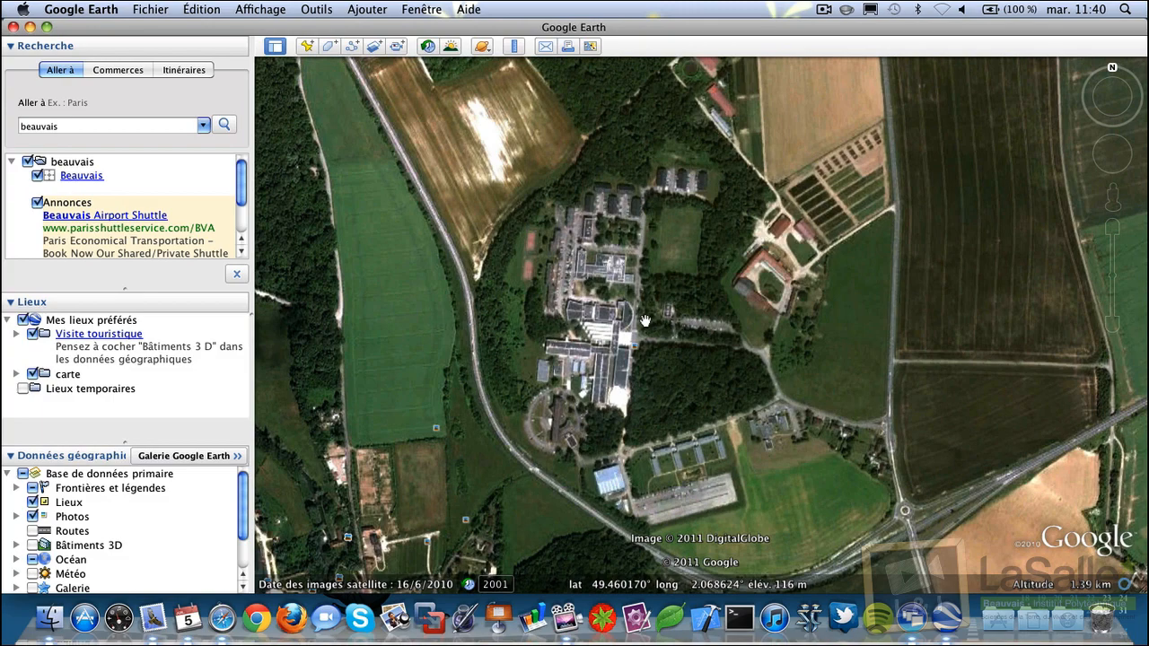
pyautogui.moveTo(647, 324)
pyautogui.mouseDown()
pyautogui.moveTo(528, 289)
pyautogui.moveTo(770, 306)
pyautogui.moveTo(641, 316)
pyautogui.moveTo(632, 338)
pyautogui.mouseUp()
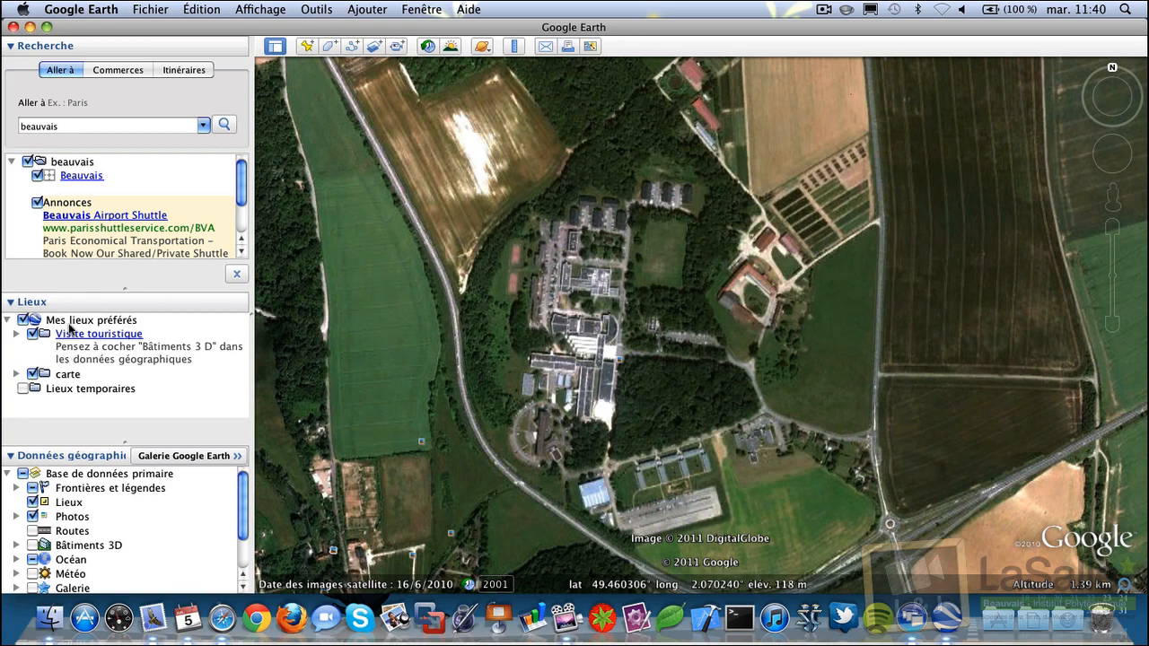
# Step: Add a folder named "LaSalle Beauvais" under Mes lieux préférés
pyautogui.rightClick(70, 324)
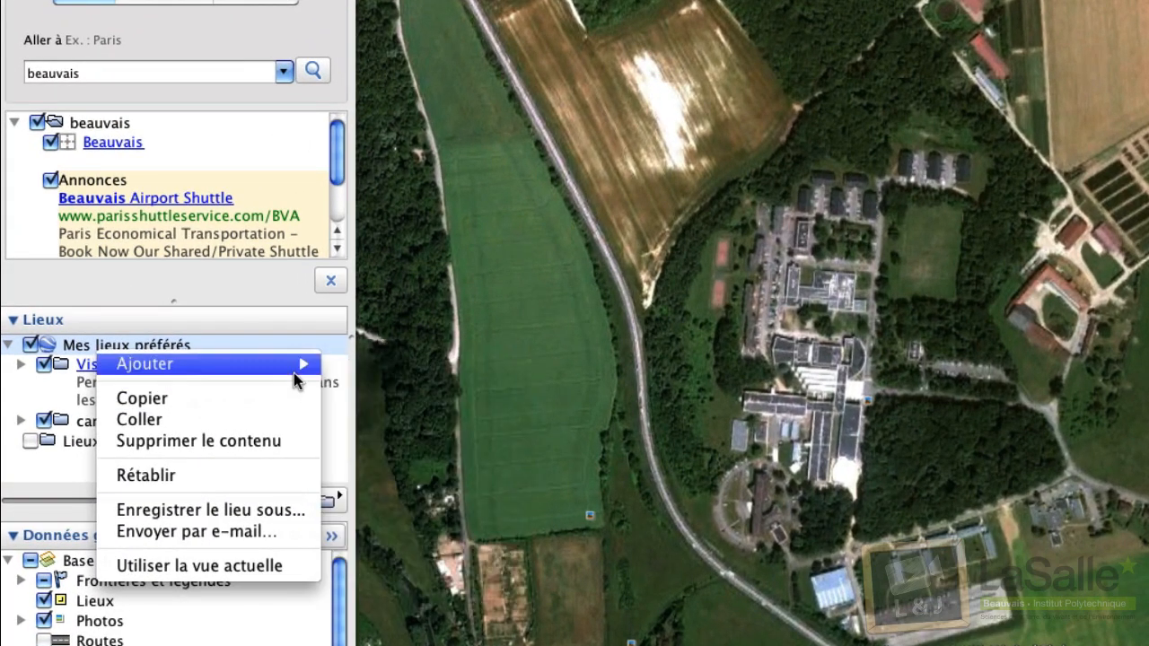
pyautogui.moveTo(297, 370)
pyautogui.click(343, 368)
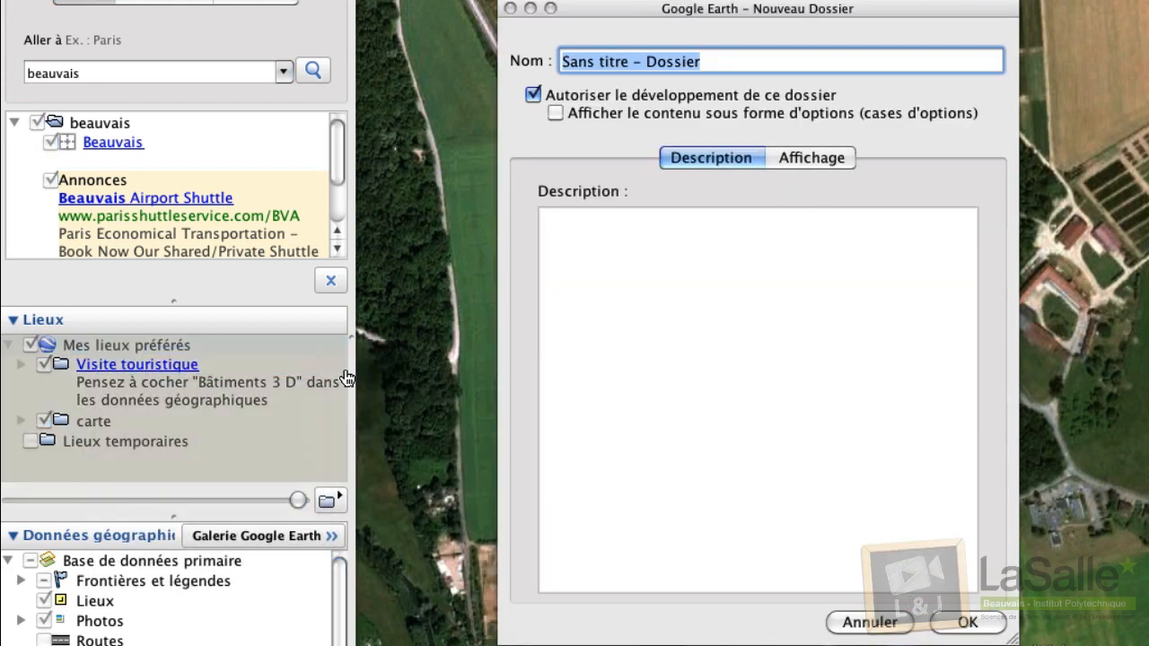
pyautogui.write('LaSalle Beauvais')
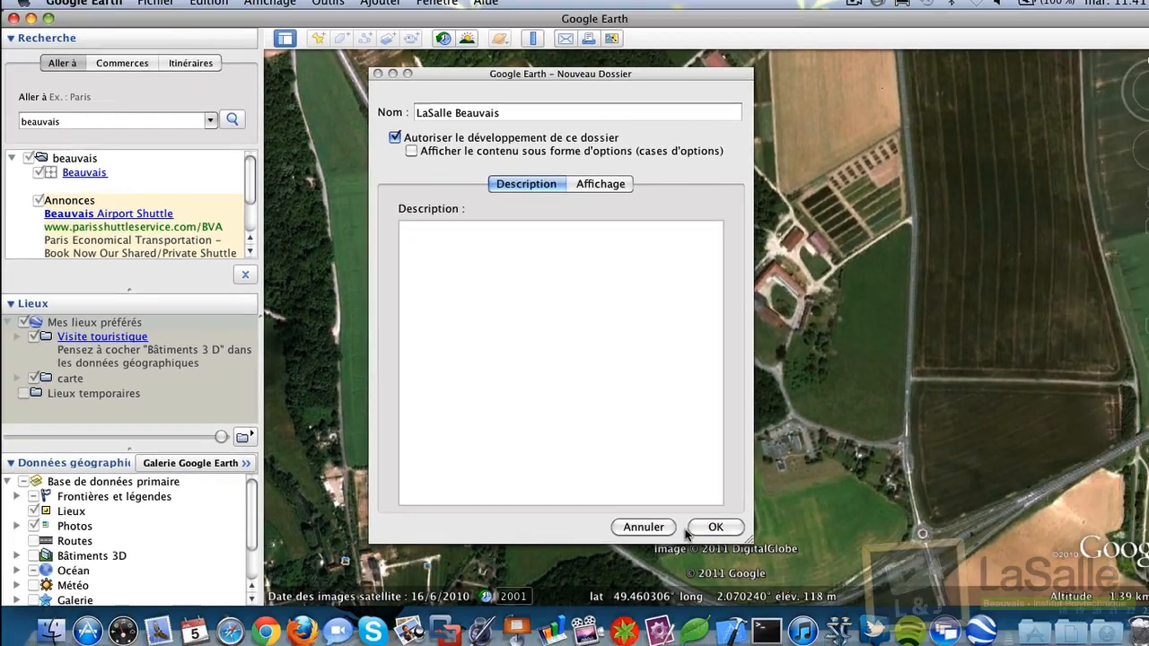
pyautogui.click(954, 621)
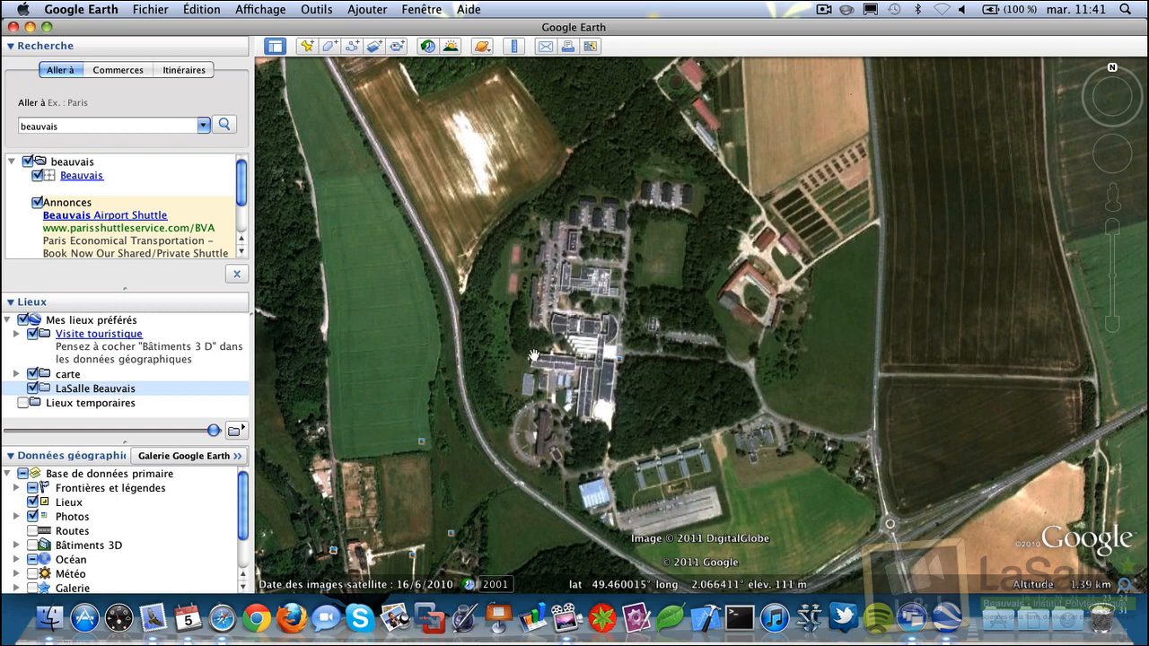
# Step: Examine the long east-west building on the western side of the campus
pyautogui.scroll(-3, 534, 370)
pyautogui.scroll(3, 534, 371)
pyautogui.scroll(4, 534, 370)
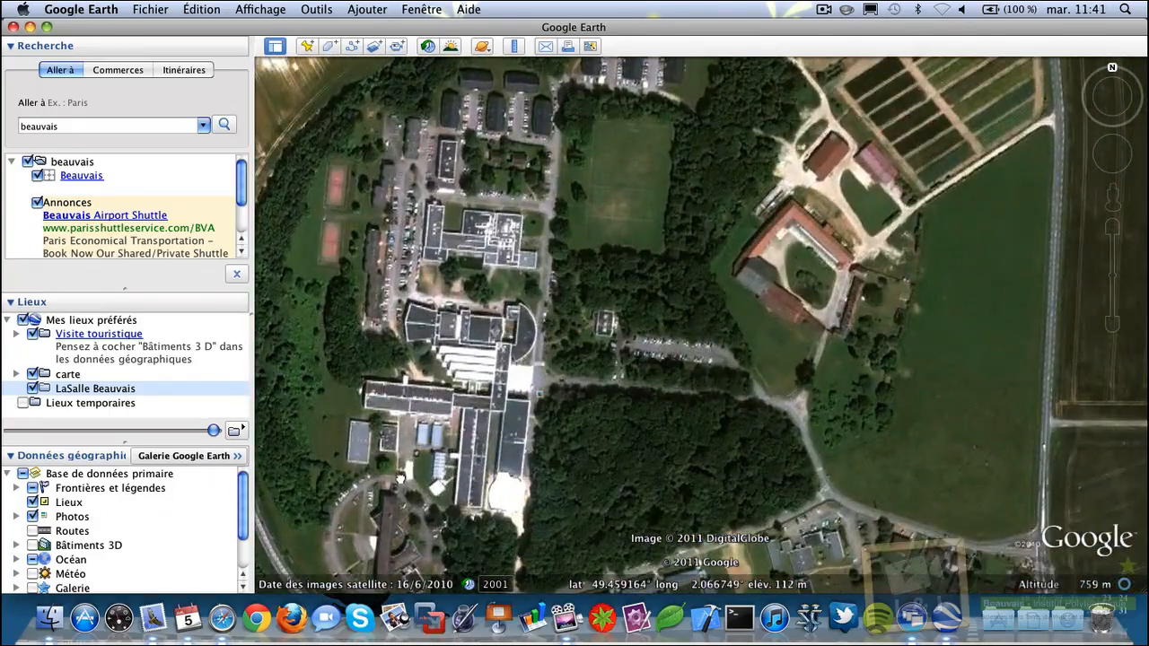
pyautogui.scroll(4, 566, 443)
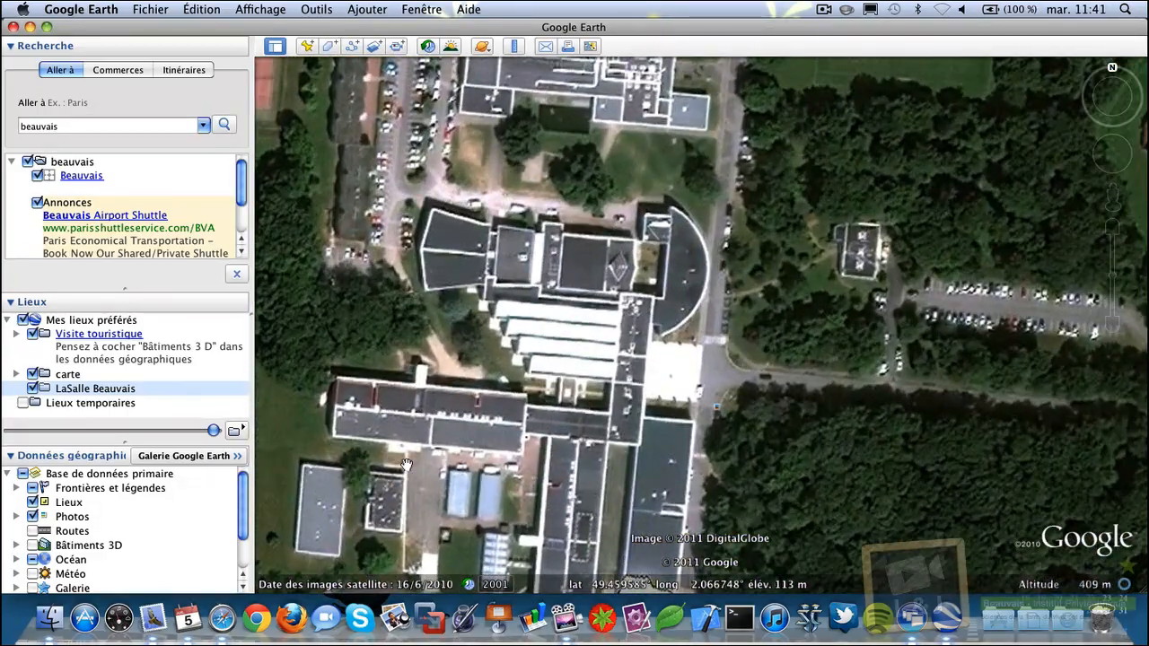
pyautogui.scroll(2, 482, 323)
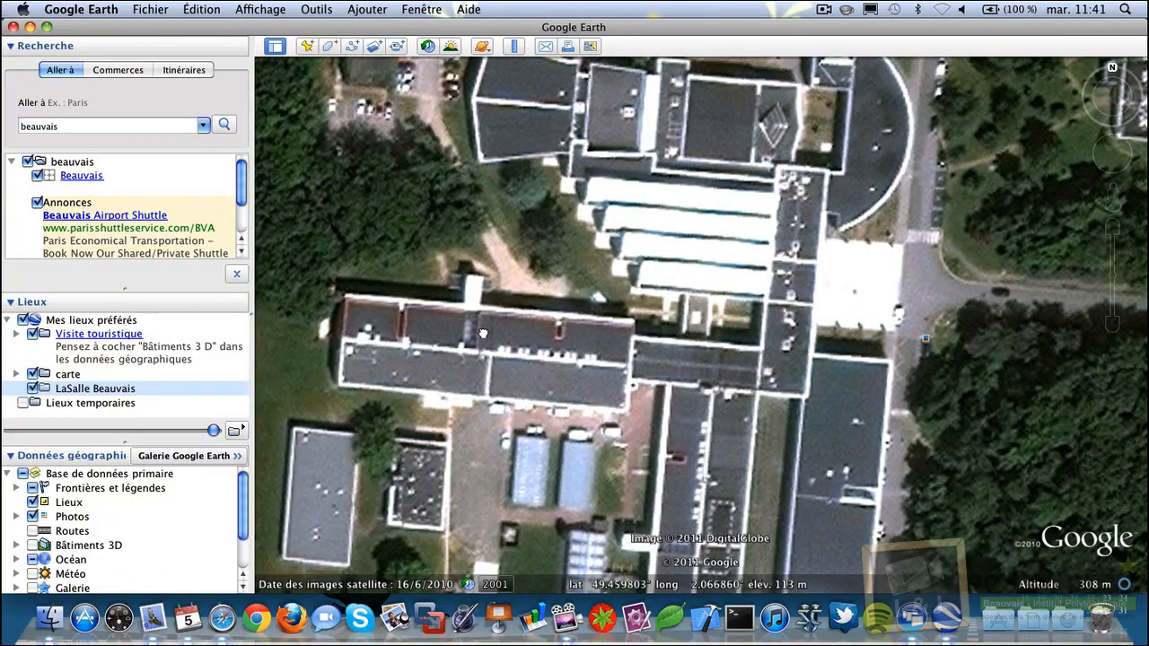
pyautogui.scroll(2, 489, 332)
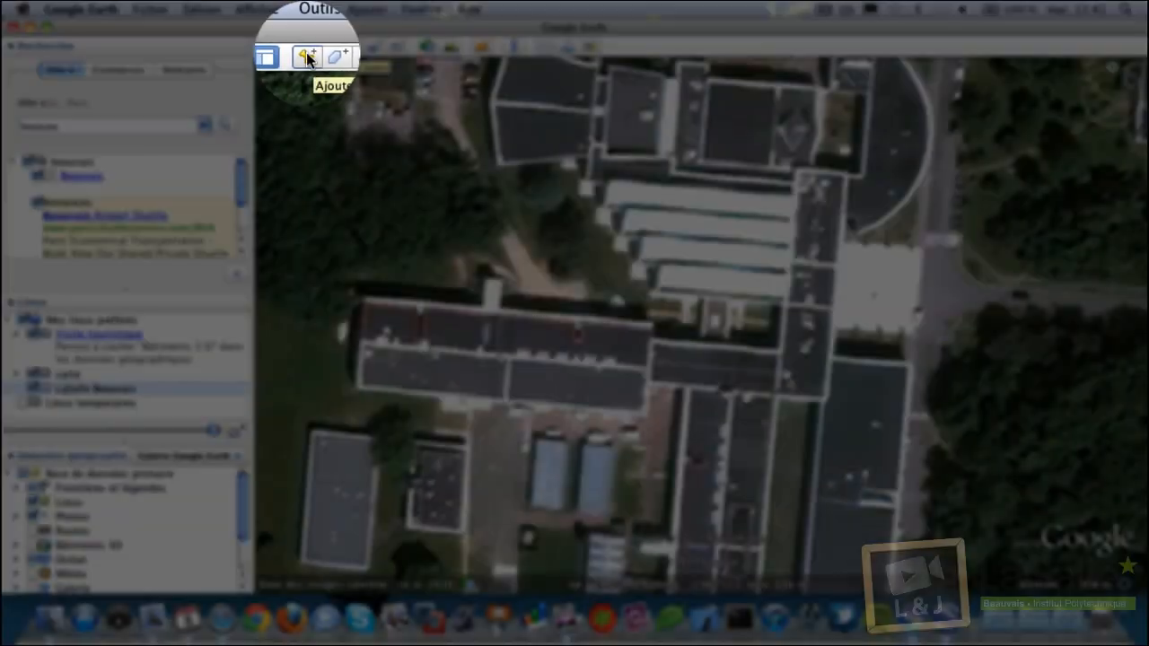
pyautogui.click(307, 46)
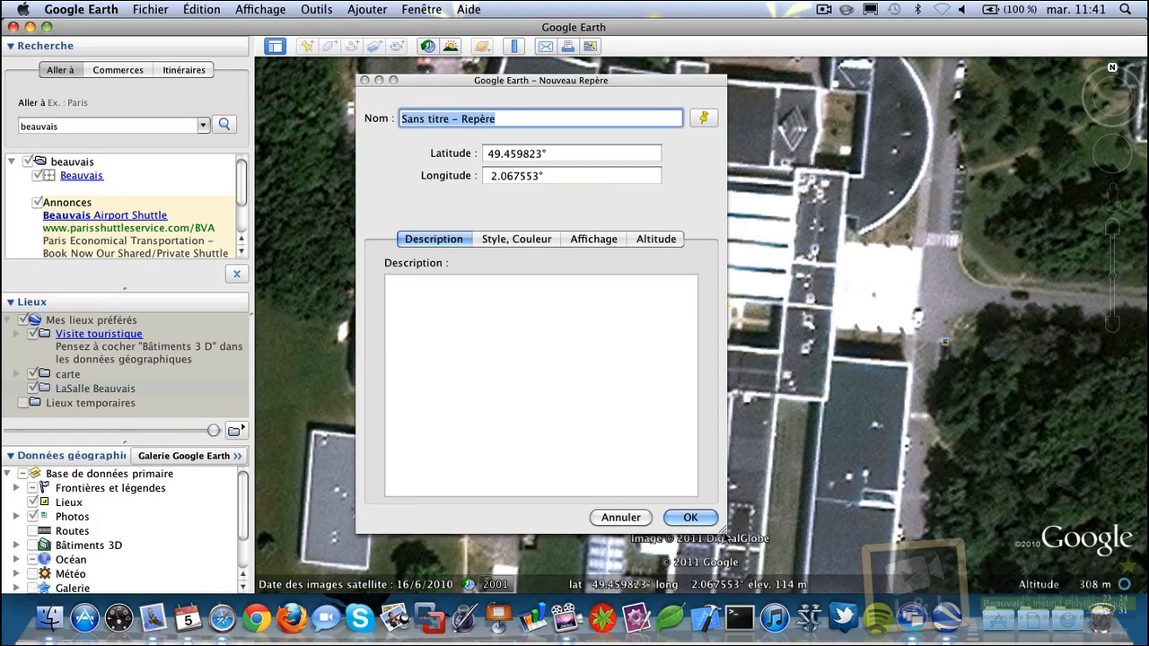
pyautogui.moveTo(726, 534)
pyautogui.mouseDown()
pyautogui.moveTo(738, 550)
pyautogui.moveTo(851, 592)
pyautogui.moveTo(725, 533)
pyautogui.mouseUp()
pyautogui.moveTo(519, 83); pyautogui.dragTo(886, 129)
pyautogui.click(987, 564)
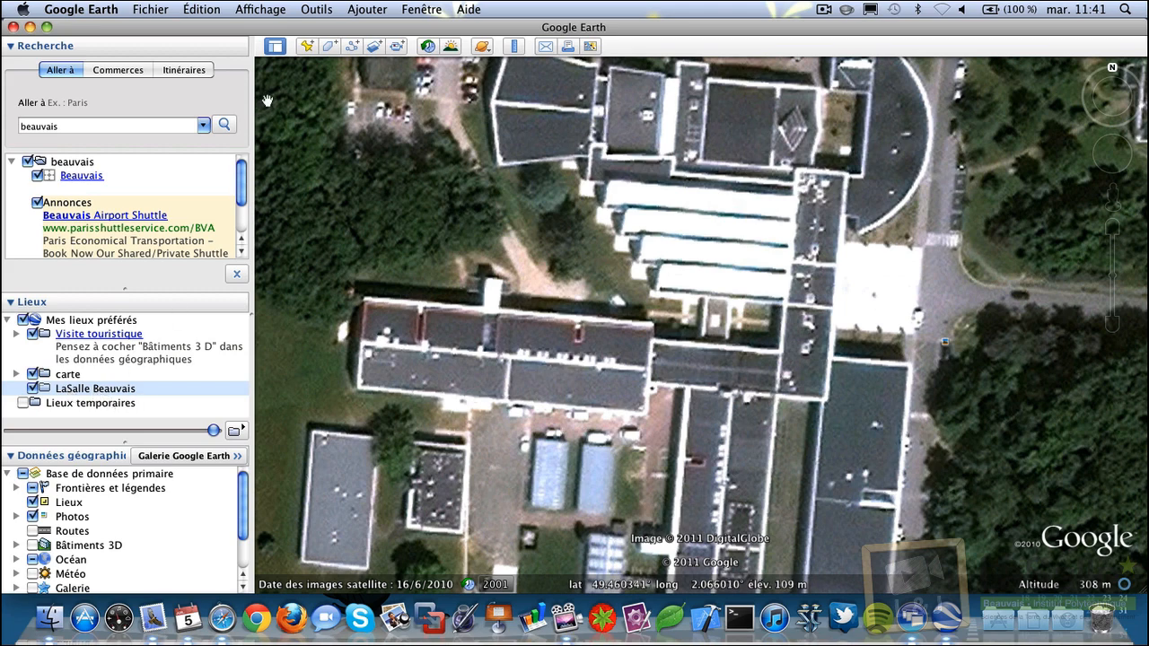
# Step: Add a placemark on the north edge of the campus's long western building and name it "bureau de" plus the two occupants' first names
pyautogui.click(307, 49)
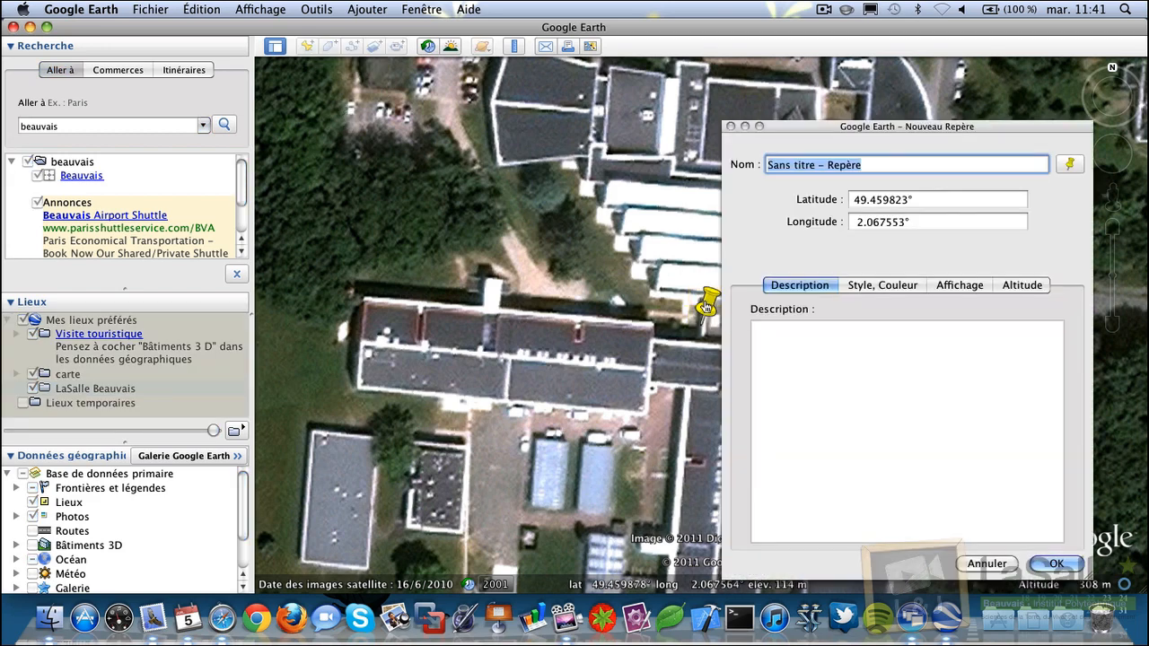
pyautogui.moveTo(703, 303); pyautogui.dragTo(509, 327)
pyautogui.click(776, 160)
pyautogui.tripleClick(776, 160)
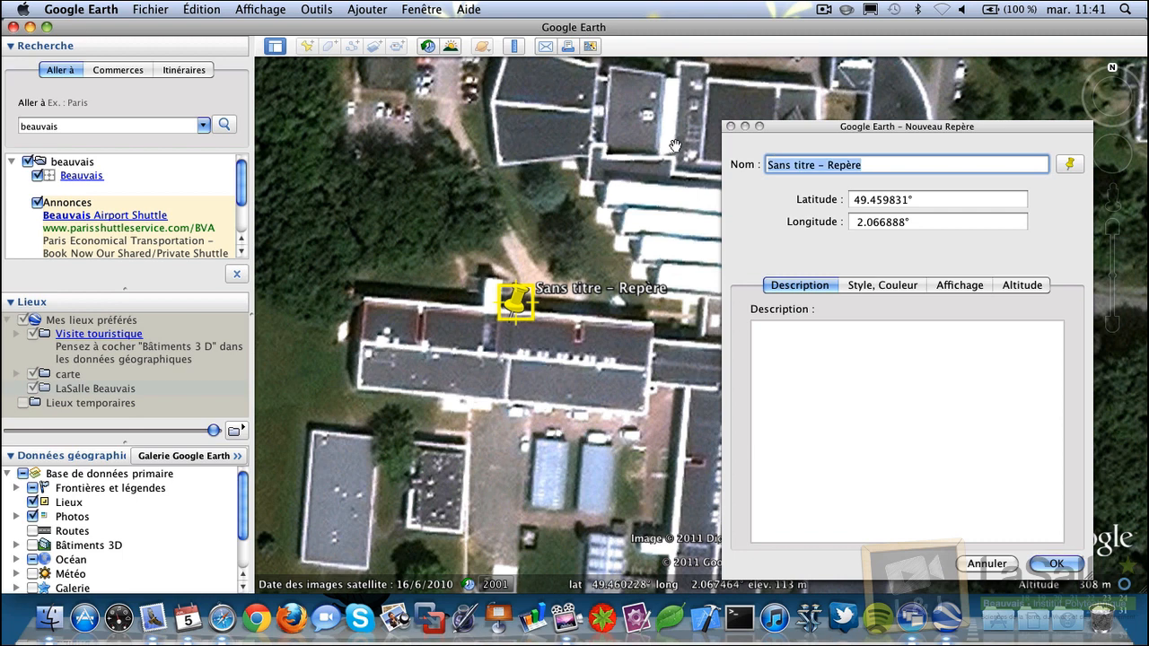
pyautogui.write('bureau de Loic et ')
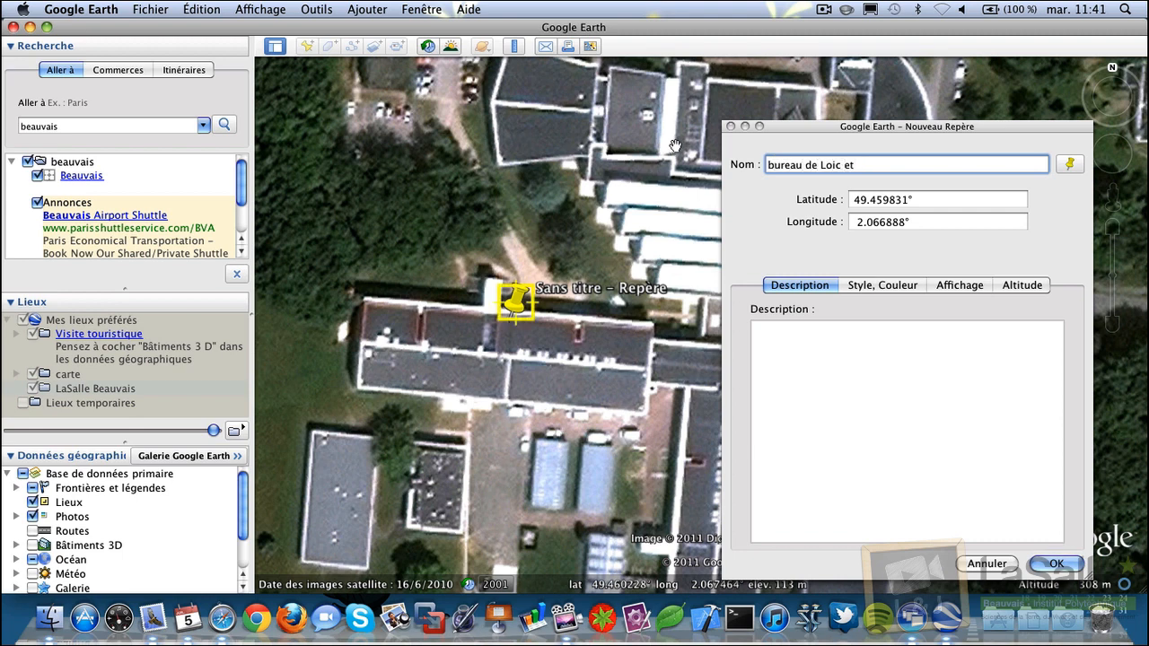
pyautogui.write('Julien')
pyautogui.press('Tab')
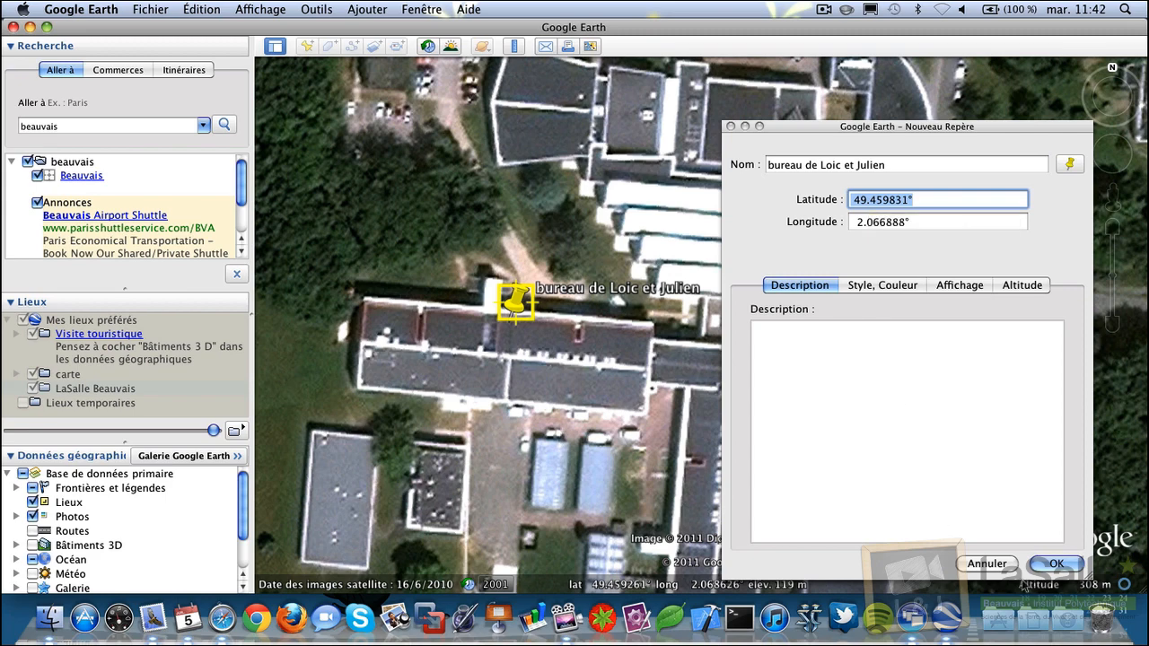
pyautogui.click(1052, 564)
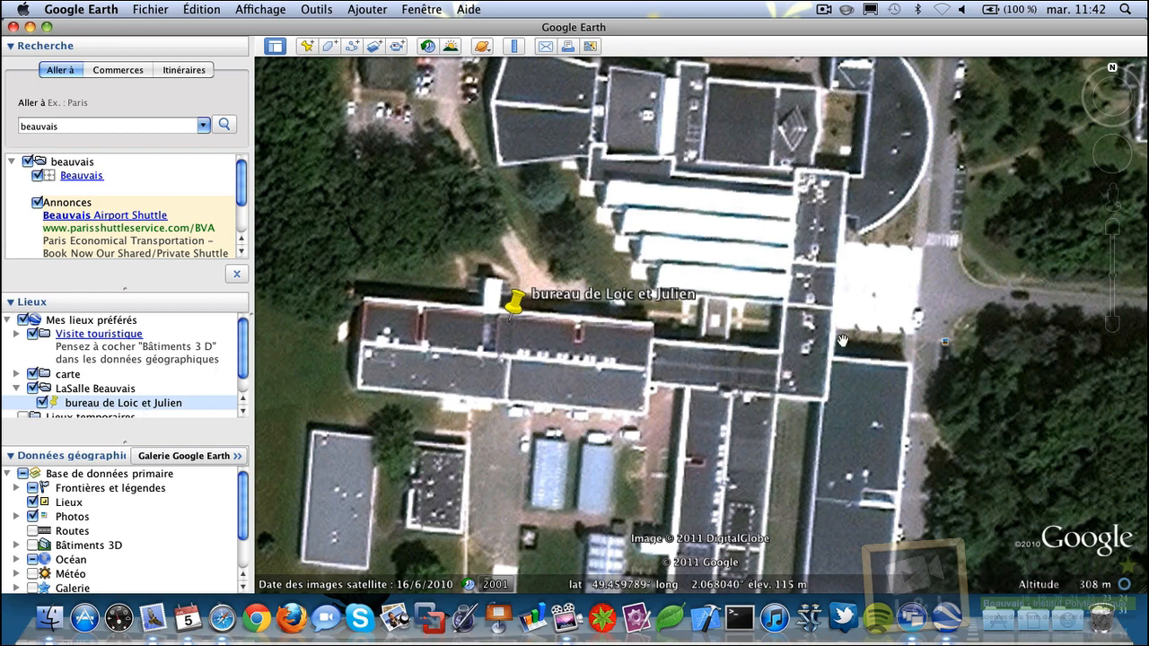
pyautogui.scroll(-3, 843, 341)
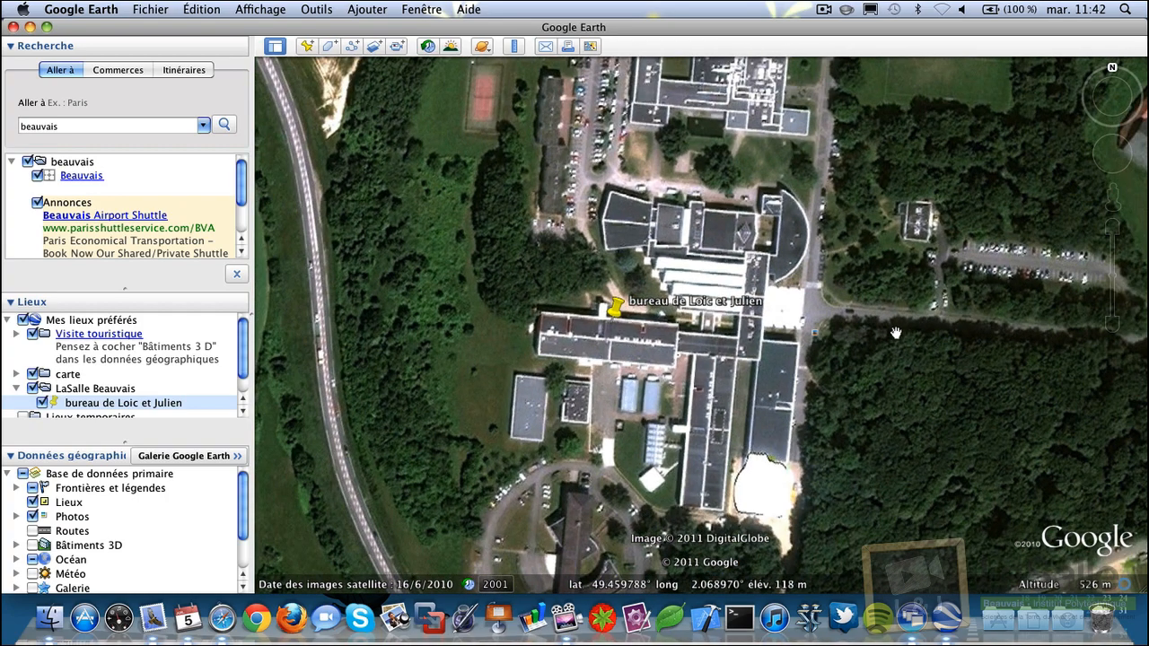
pyautogui.moveTo(902, 327); pyautogui.dragTo(752, 359)
pyautogui.scroll(-3, 752, 353)
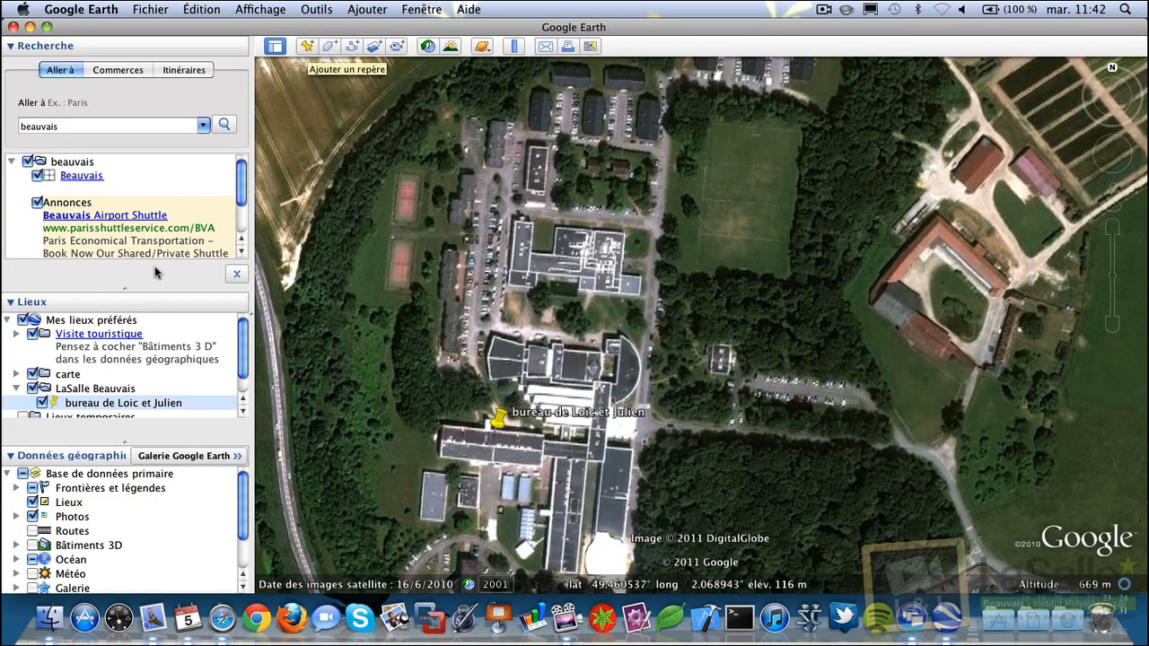
pyautogui.scroll(-1, 244, 382)
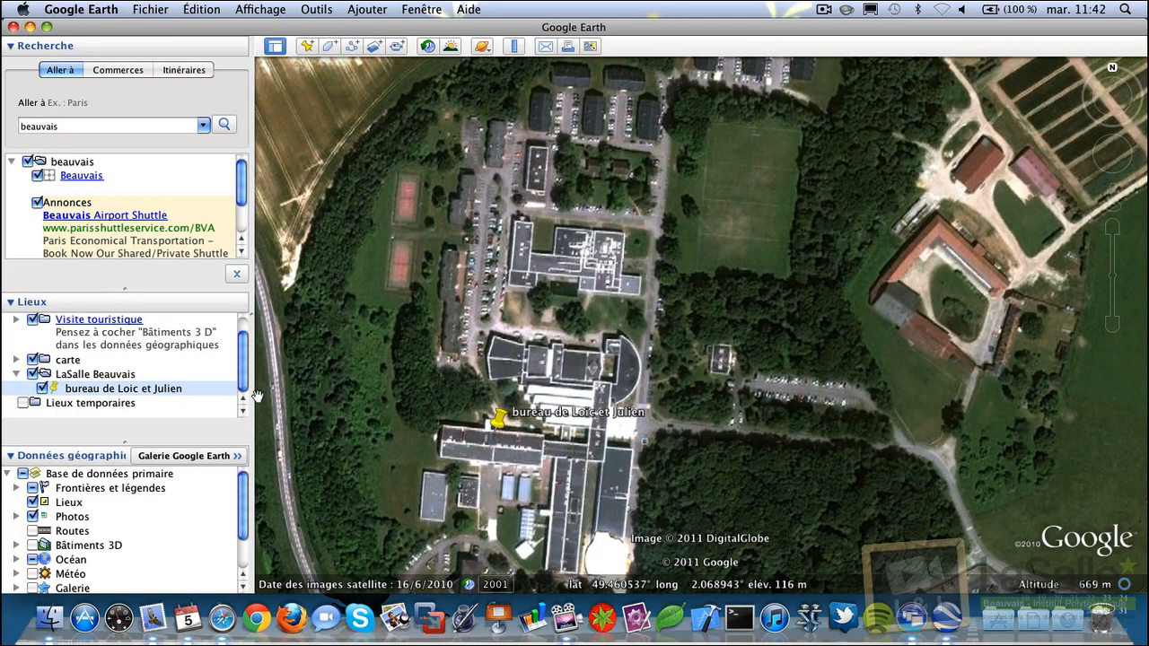
pyautogui.rightClick(88, 378)
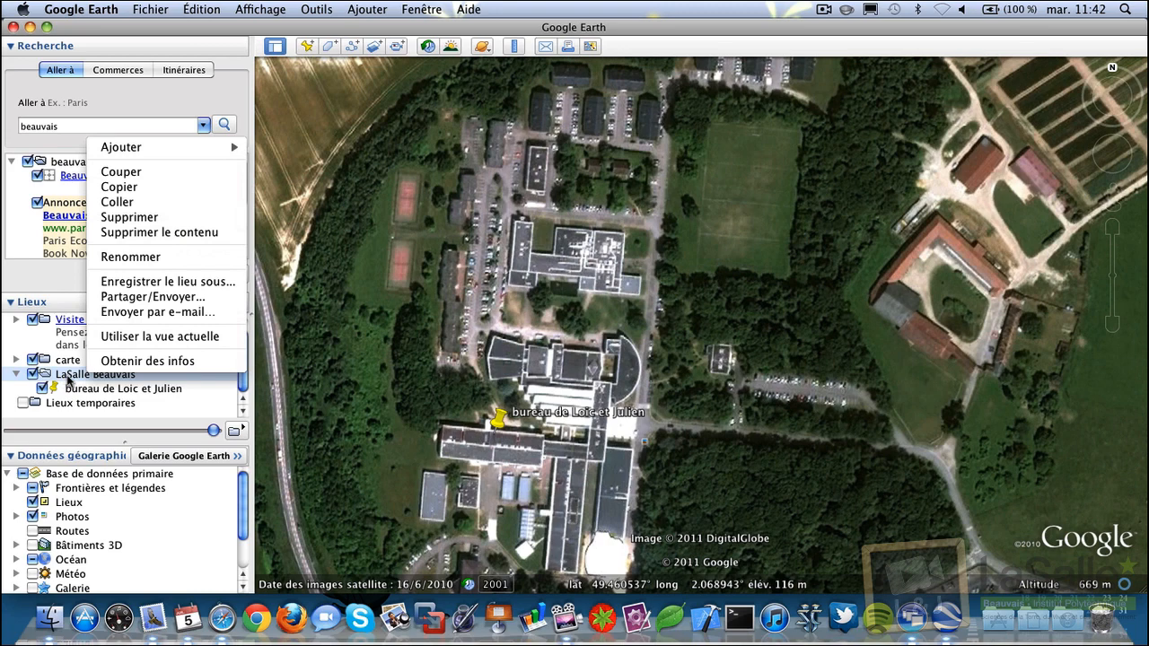
pyautogui.moveTo(173, 149)
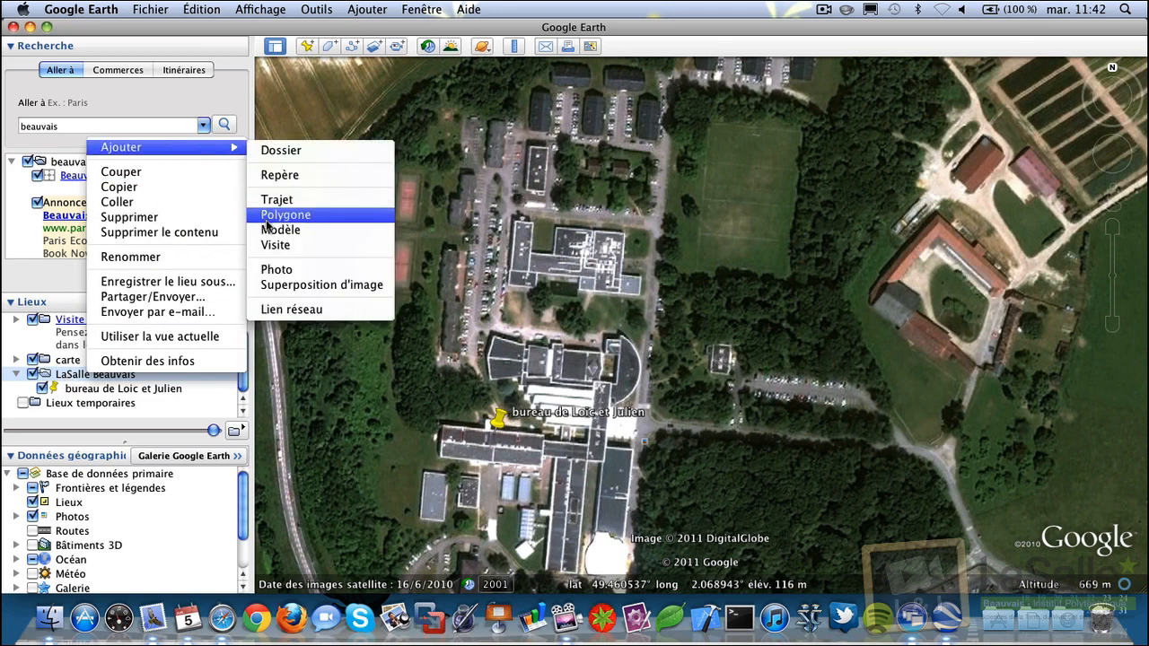
pyautogui.click(269, 201)
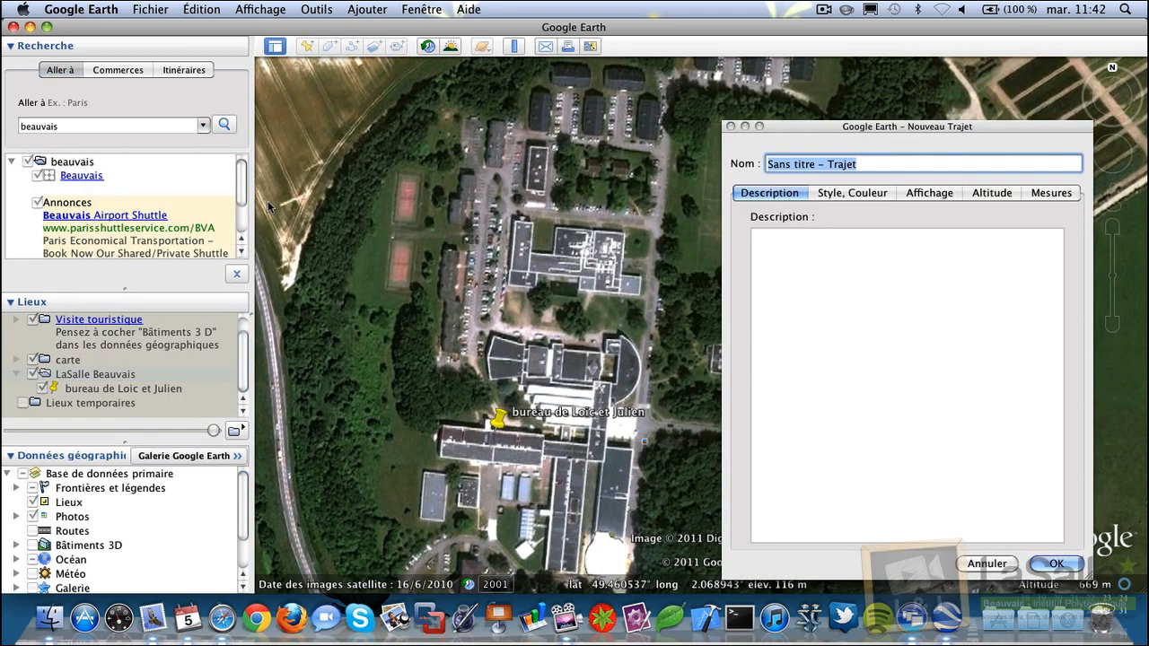
pyautogui.moveTo(1057, 134); pyautogui.dragTo(289, 95)
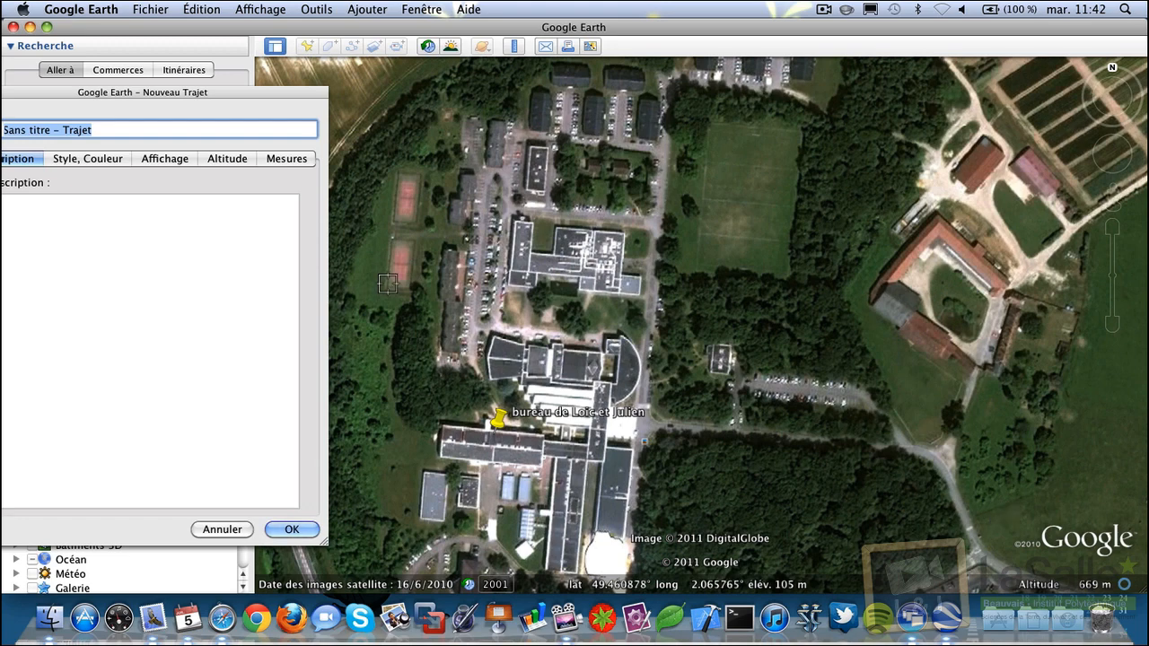
pyautogui.click(220, 532)
# Step: Start a new path in the LaSalle Beauvais folder and trace the access road from the eastern main road to the wood's southeast corner
pyautogui.moveTo(833, 544); pyautogui.dragTo(726, 454)
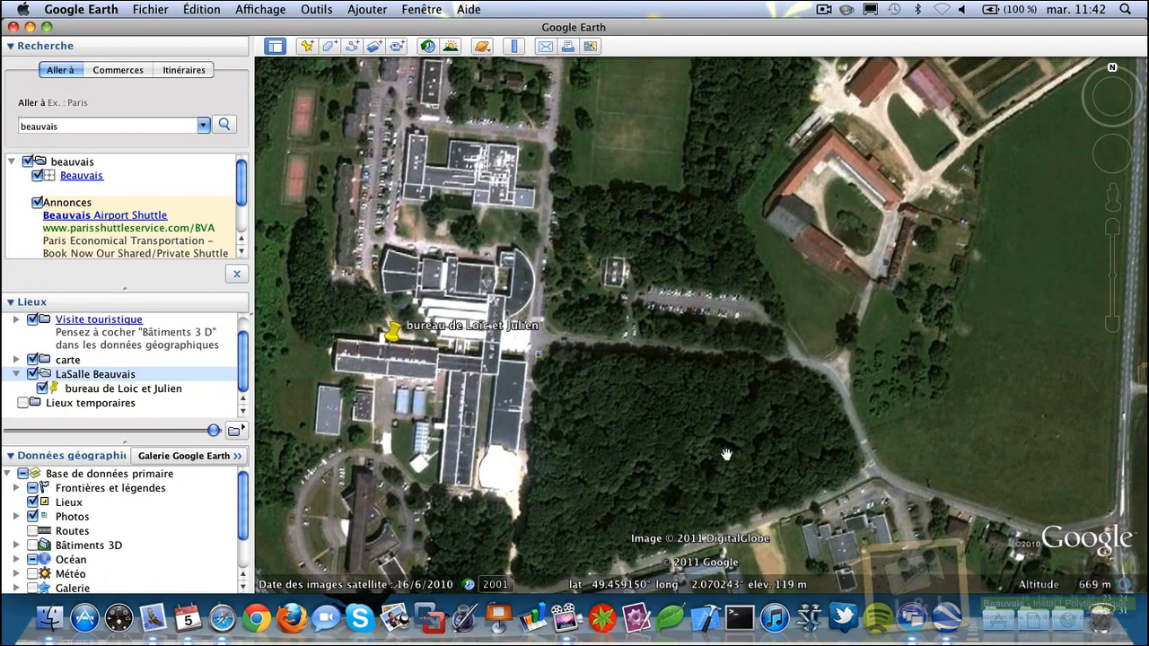
pyautogui.rightClick(87, 381)
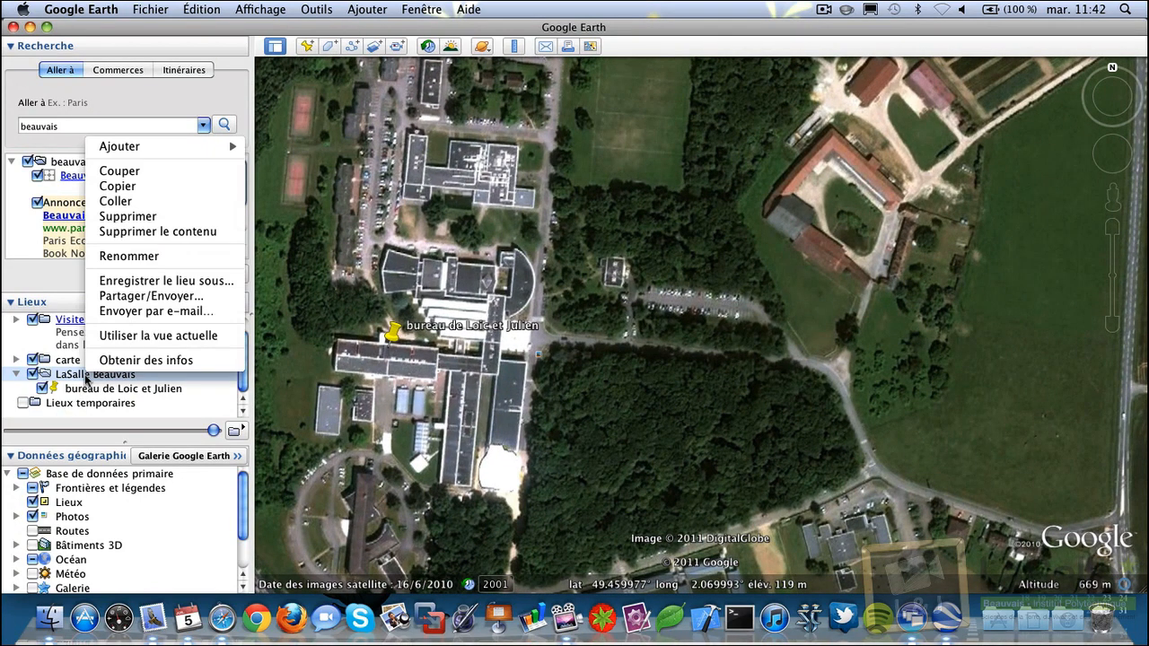
pyautogui.moveTo(141, 154)
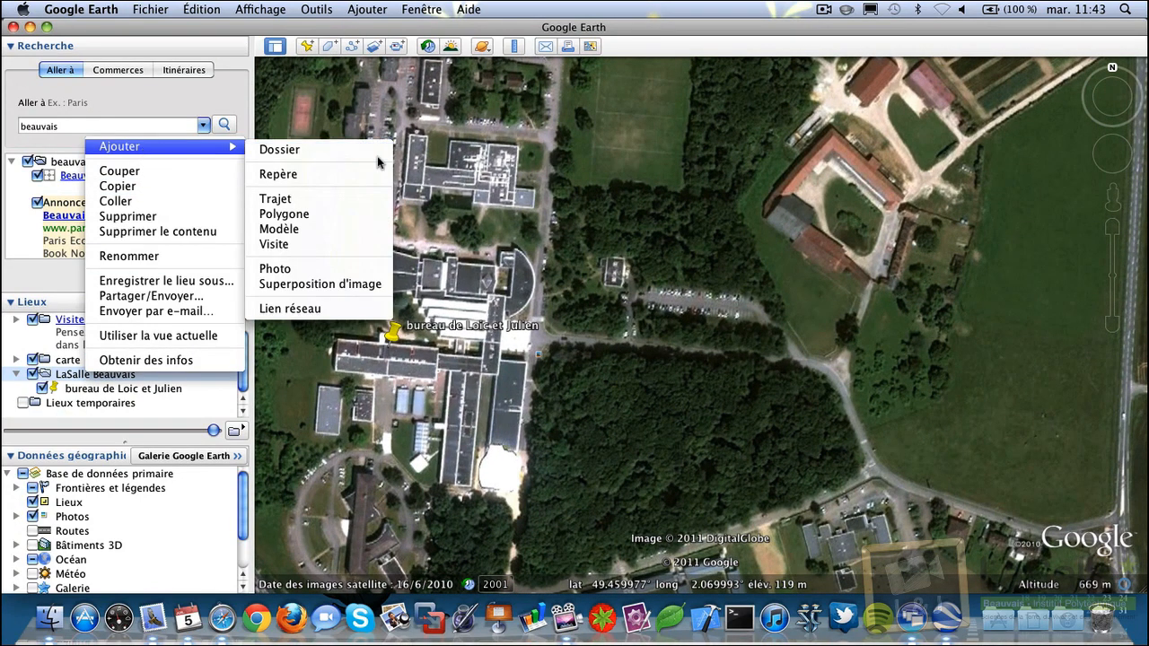
pyautogui.click(370, 200)
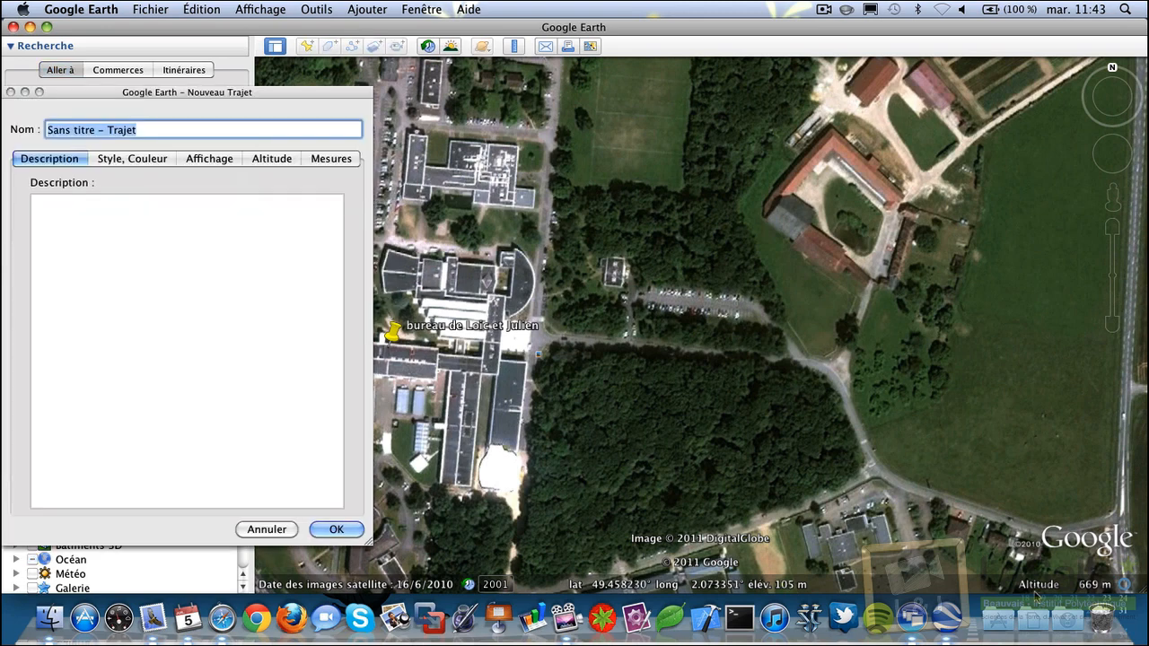
pyautogui.click(1120, 521)
pyautogui.click(1099, 527)
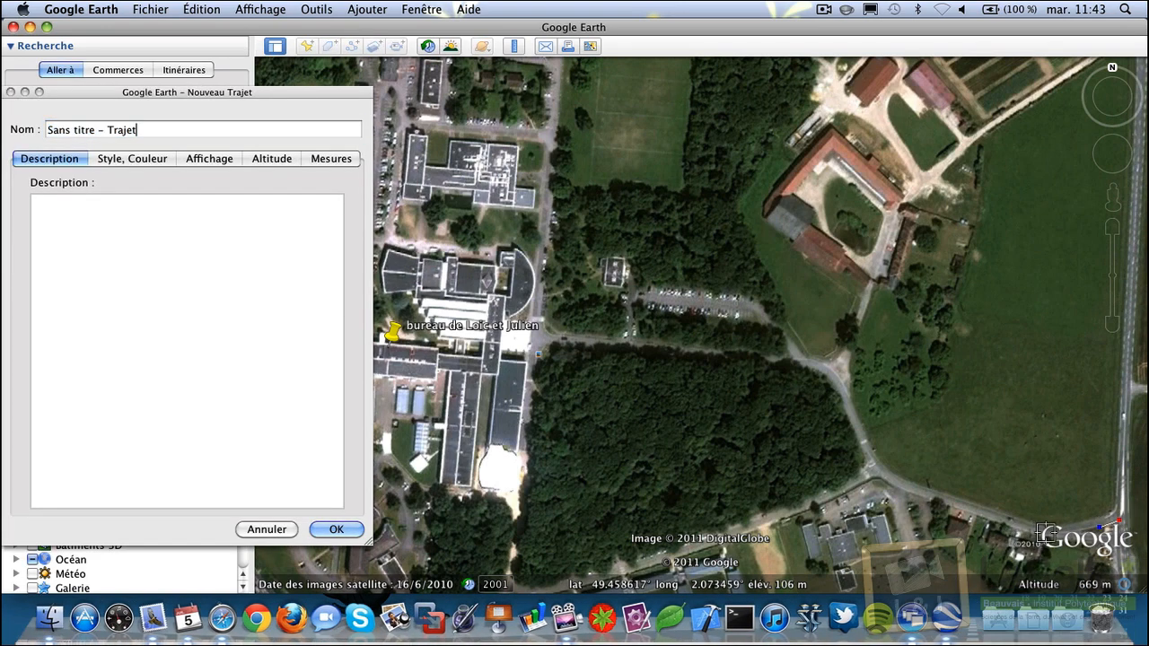
pyautogui.click(1046, 529)
pyautogui.click(1015, 523)
pyautogui.click(934, 497)
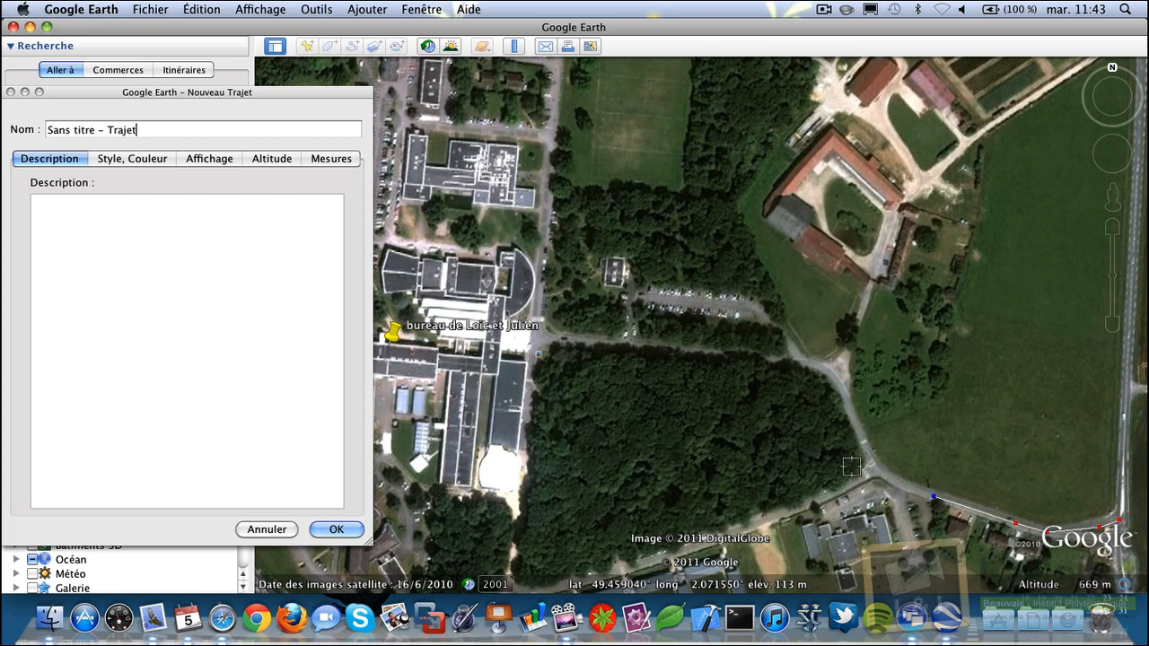
pyautogui.click(875, 468)
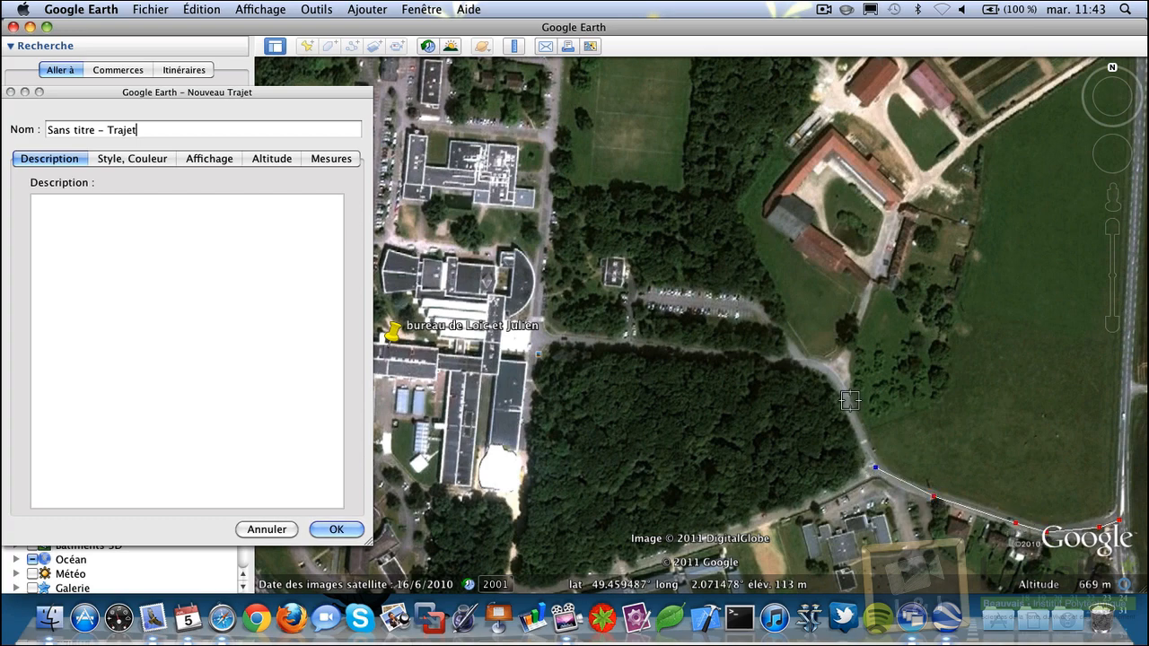
# Step: Extend the path northwest along the road and west along the wood's northern edge to the campus's north-south road
pyautogui.click(850, 400)
pyautogui.click(830, 375)
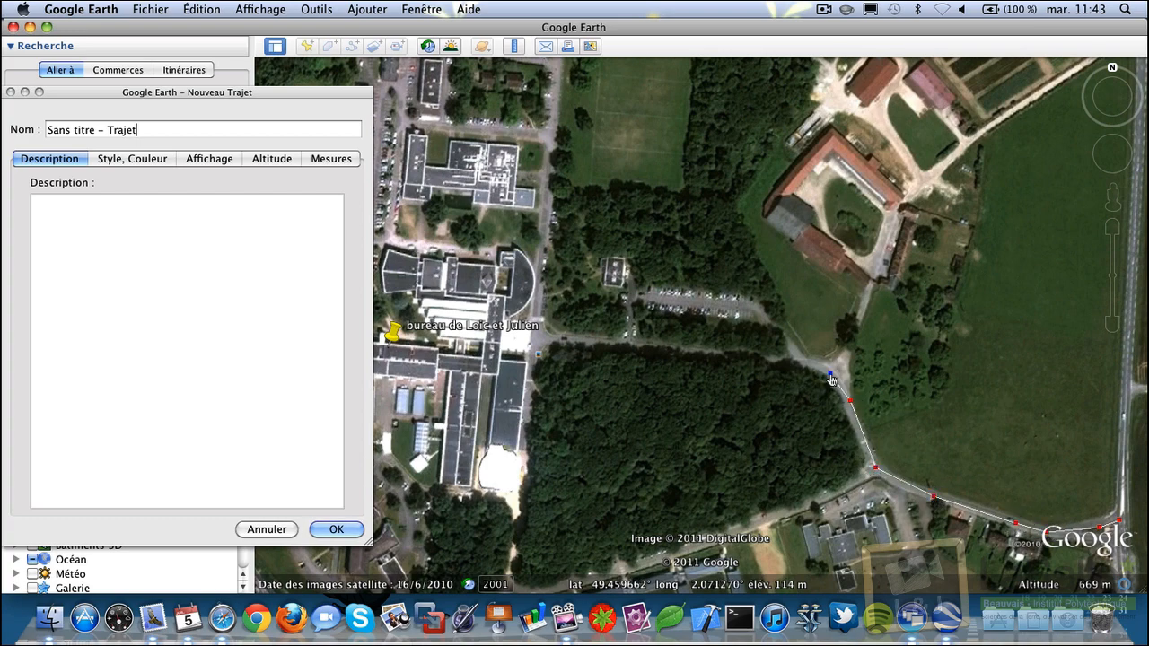
pyautogui.click(773, 359)
pyautogui.click(708, 351)
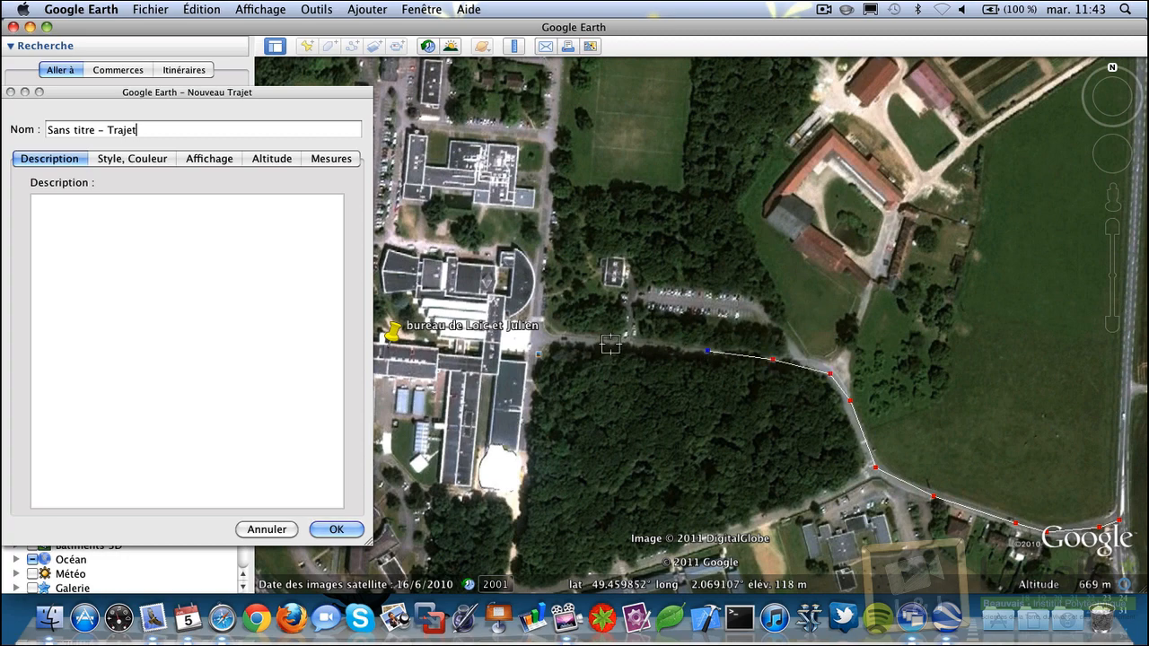
pyautogui.click(611, 344)
pyautogui.click(538, 338)
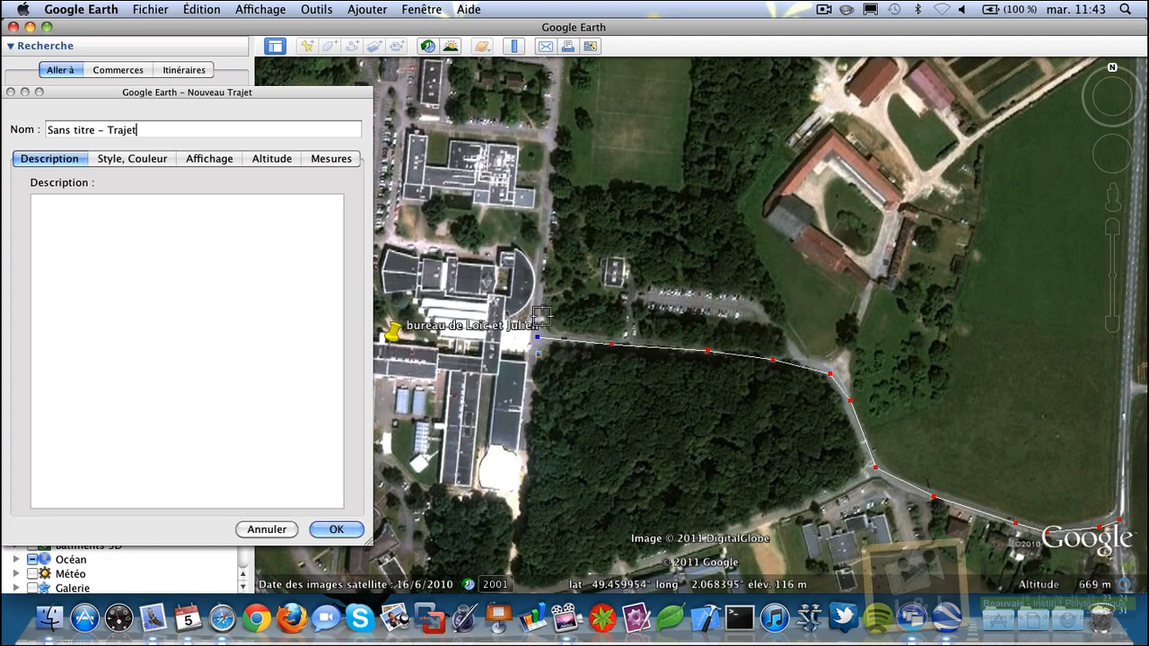
# Step: Continue the path north up the campus road, west past the northern building, and south along that building's west side
pyautogui.click(539, 288)
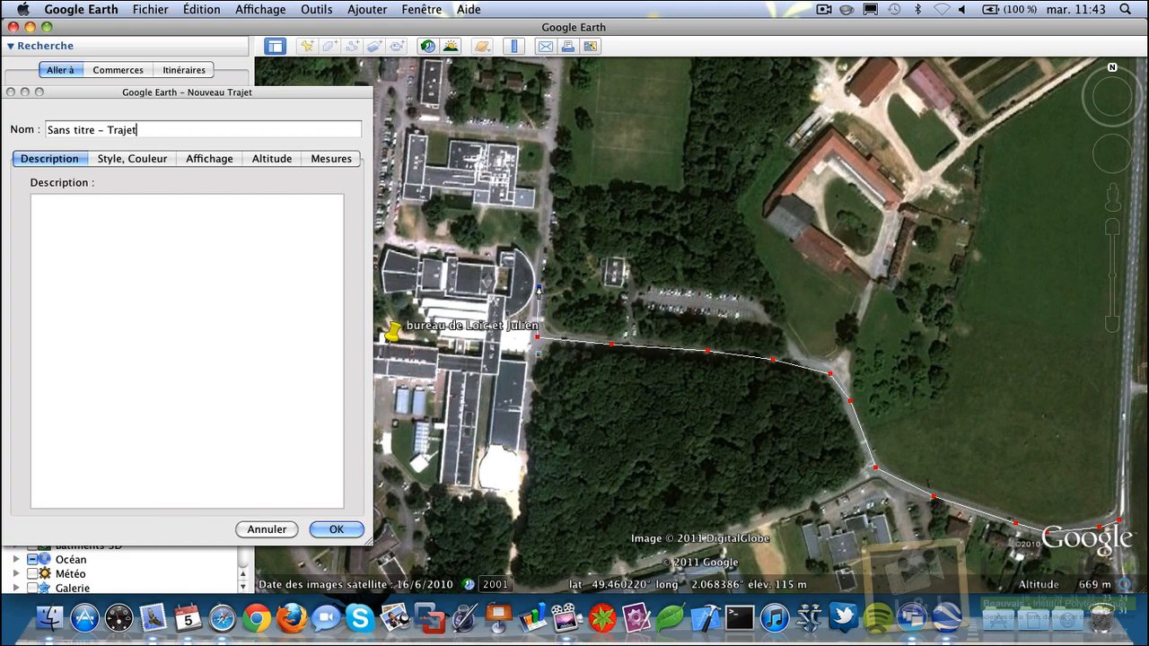
pyautogui.click(548, 141)
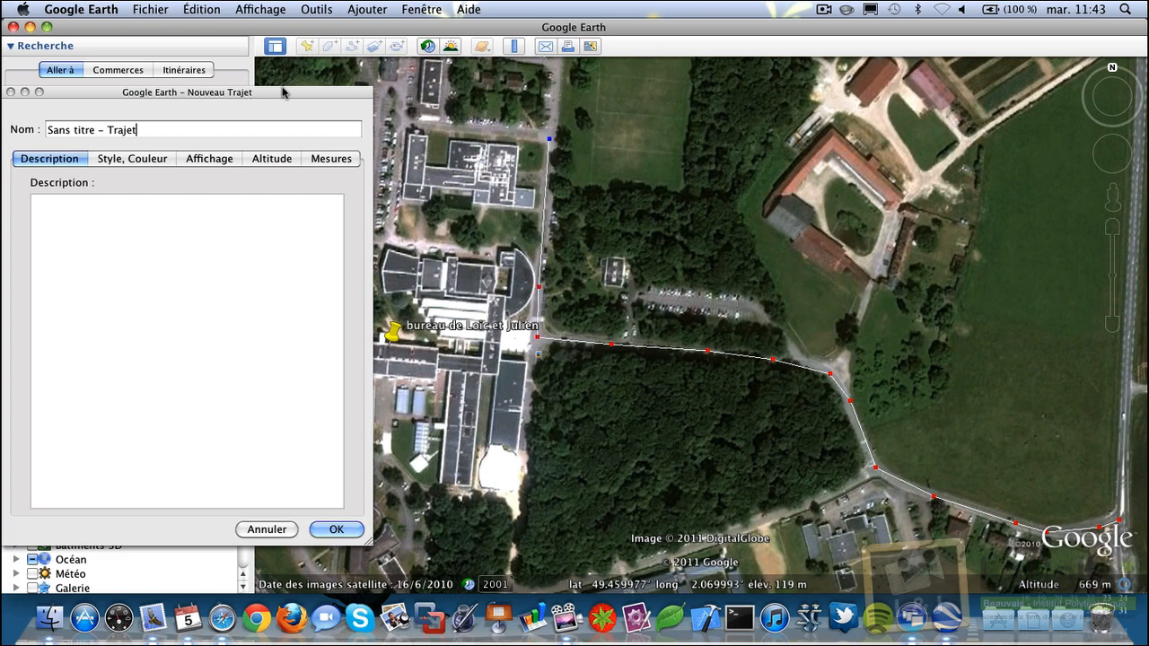
pyautogui.moveTo(266, 95); pyautogui.dragTo(135, 95)
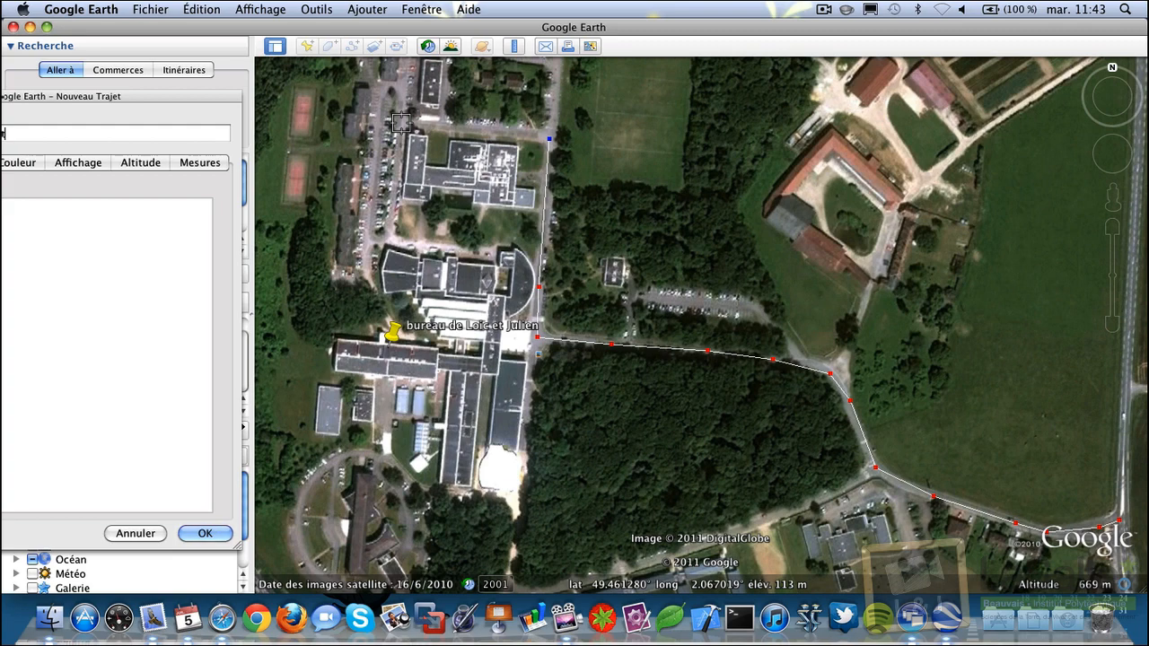
pyautogui.click(401, 122)
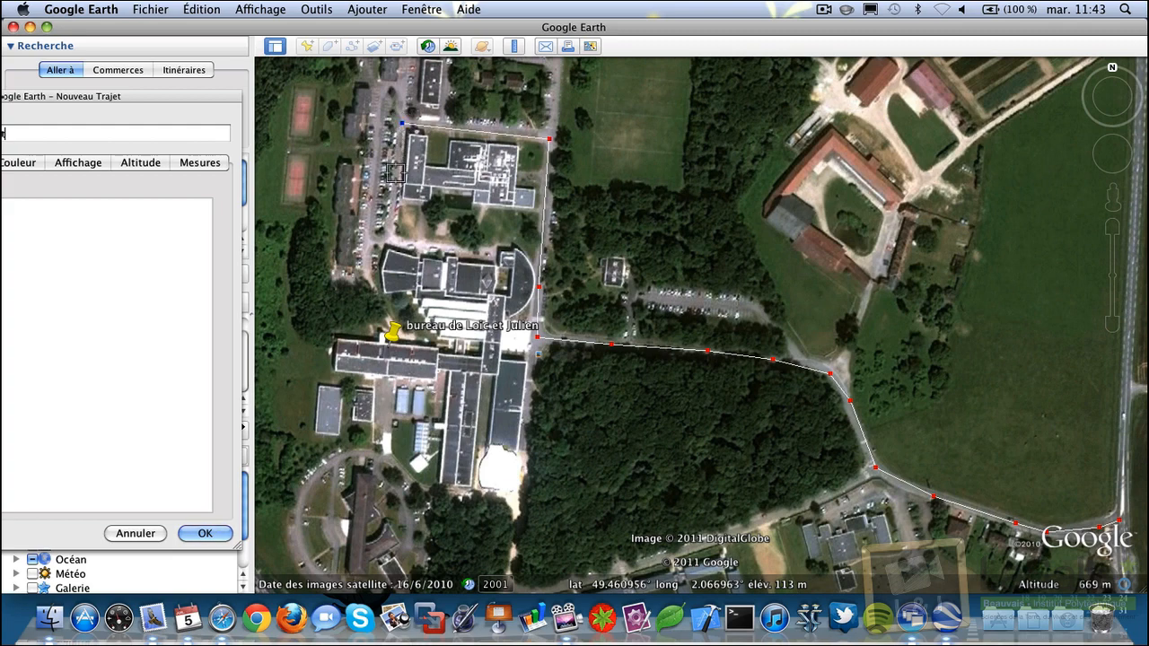
pyautogui.click(396, 174)
pyautogui.click(392, 234)
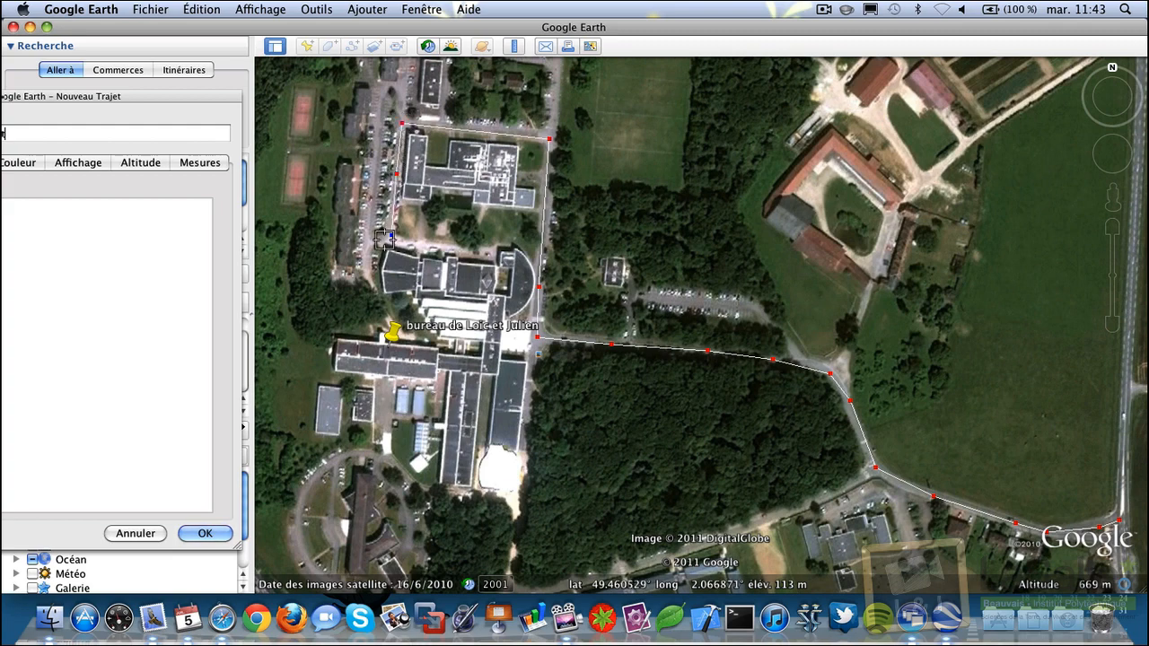
# Step: Finish the path past the parking area's south end and through the trees to the building at the office placemark
pyautogui.click(371, 243)
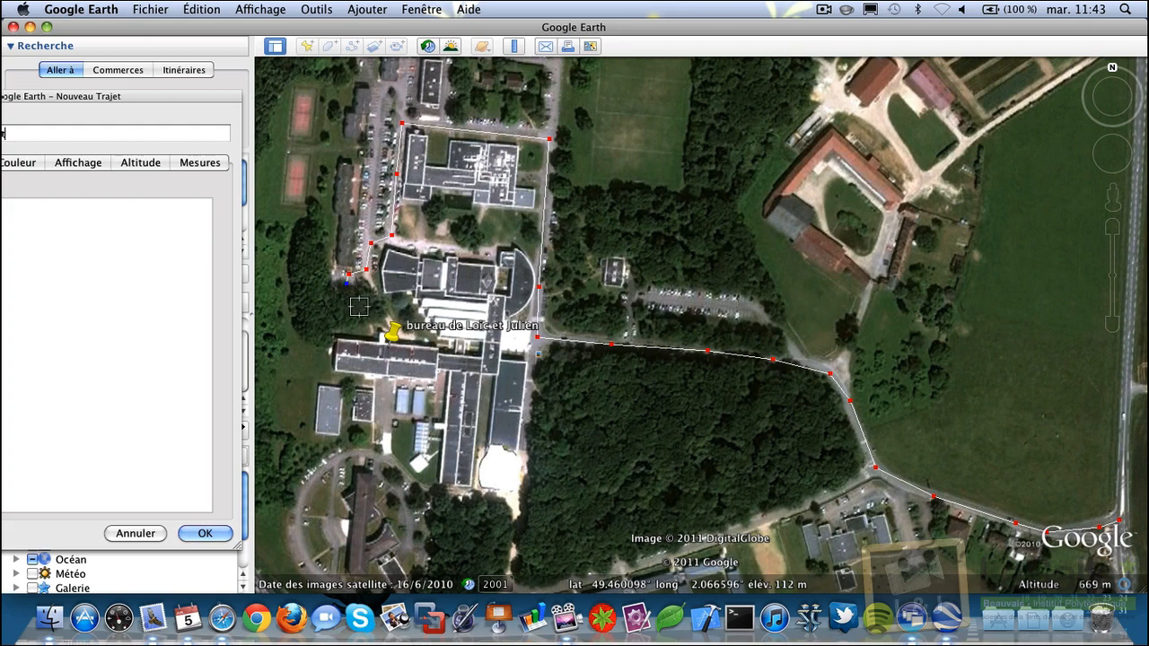
pyautogui.click(357, 292)
pyautogui.click(371, 307)
pyautogui.click(385, 324)
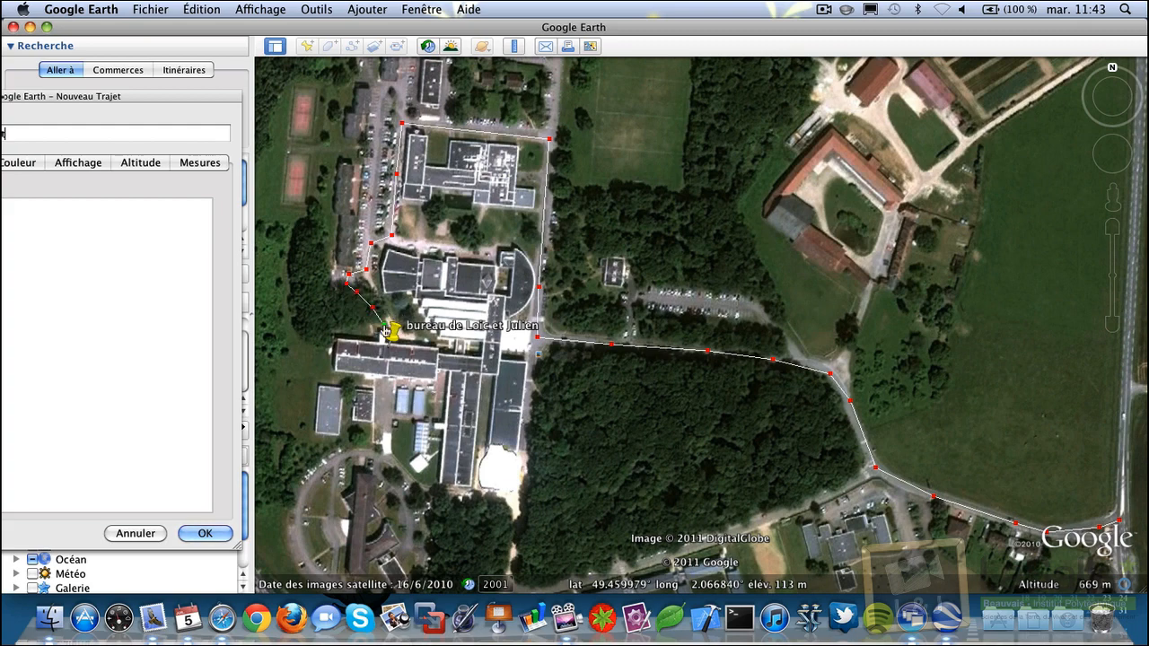
pyautogui.click(386, 347)
# Step: Name the path "la route du bonheur" and save it
pyautogui.moveTo(218, 107); pyautogui.dragTo(676, 89)
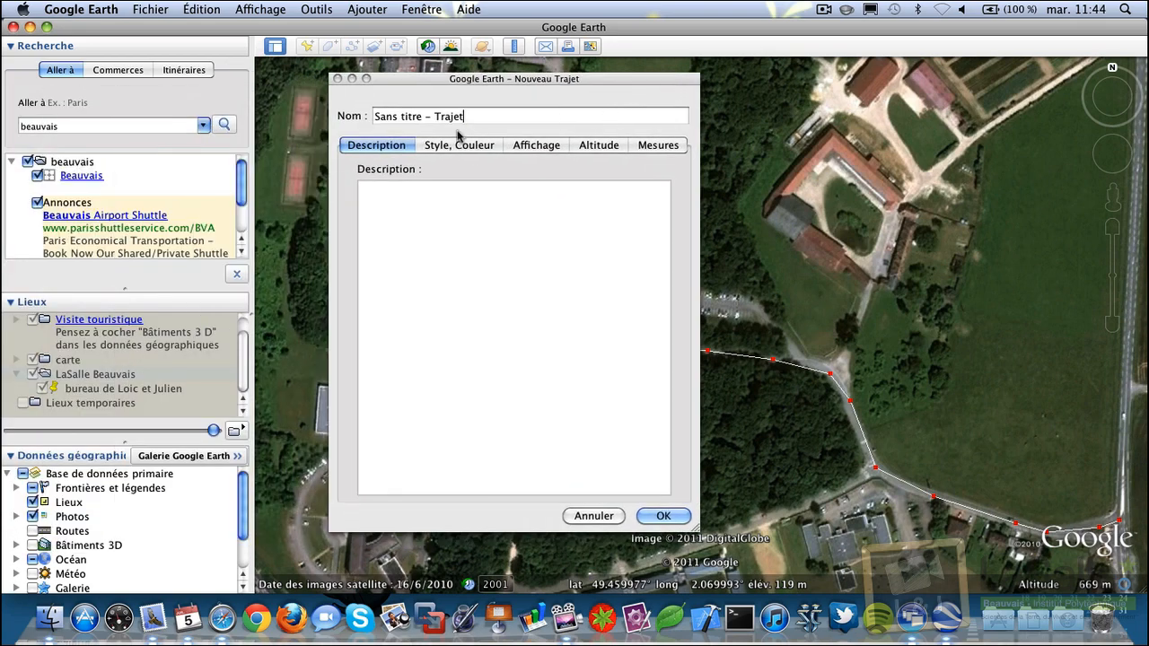
pyautogui.moveTo(488, 117); pyautogui.dragTo(292, 90)
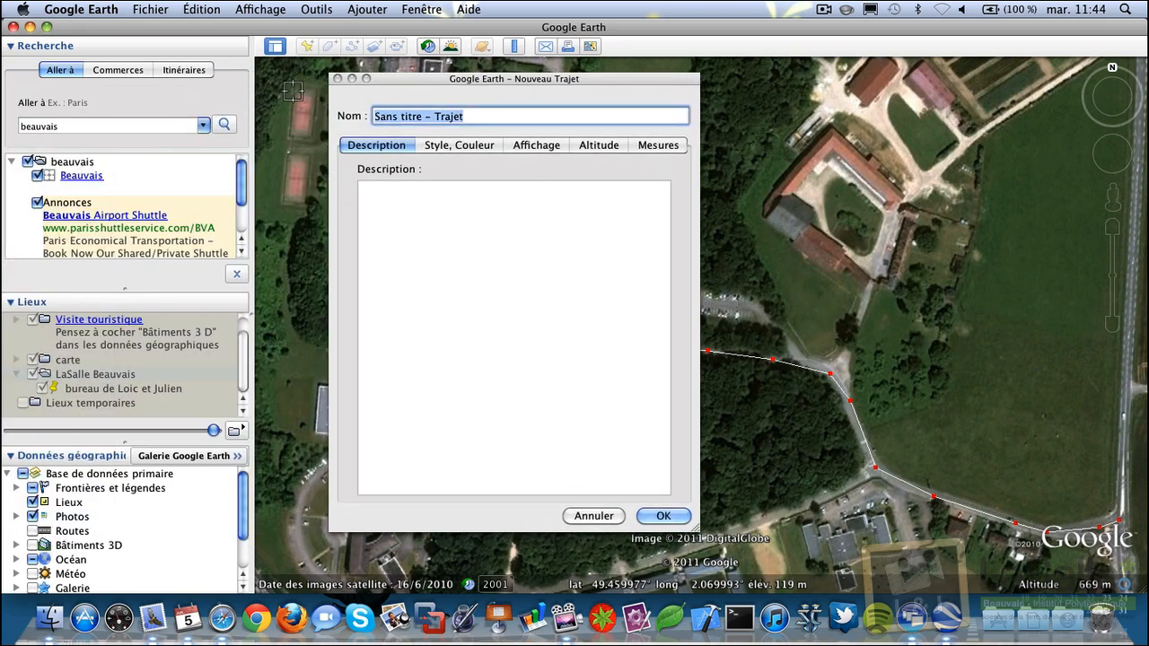
pyautogui.write('la route')
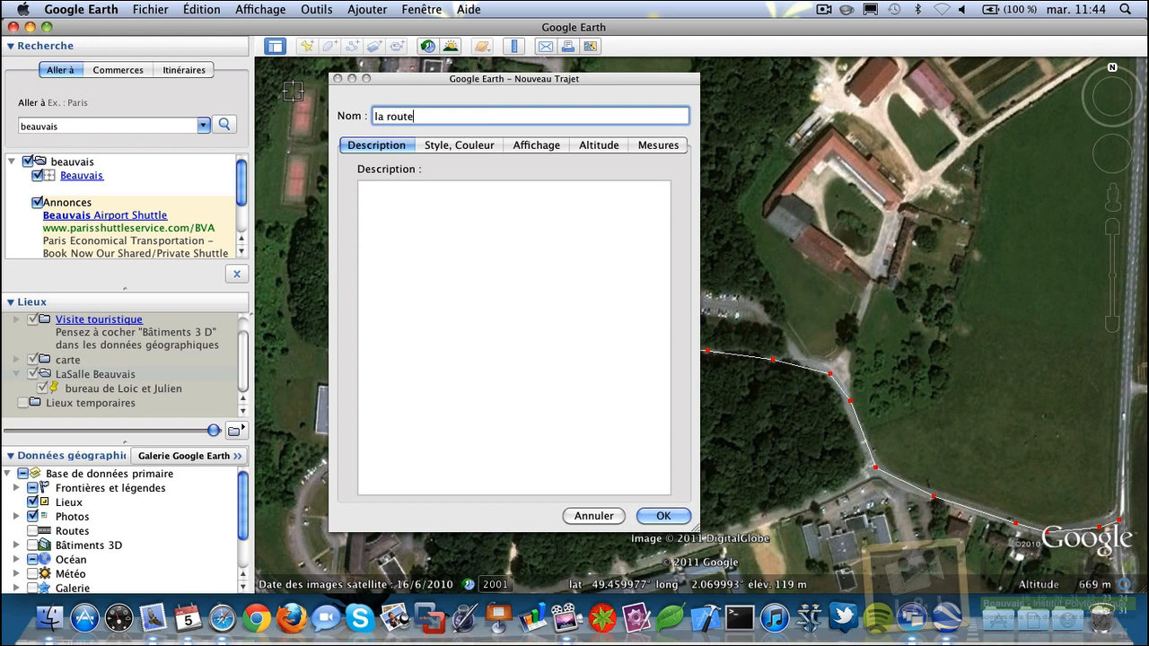
pyautogui.write(' du bonheur')
pyautogui.press('Tab')
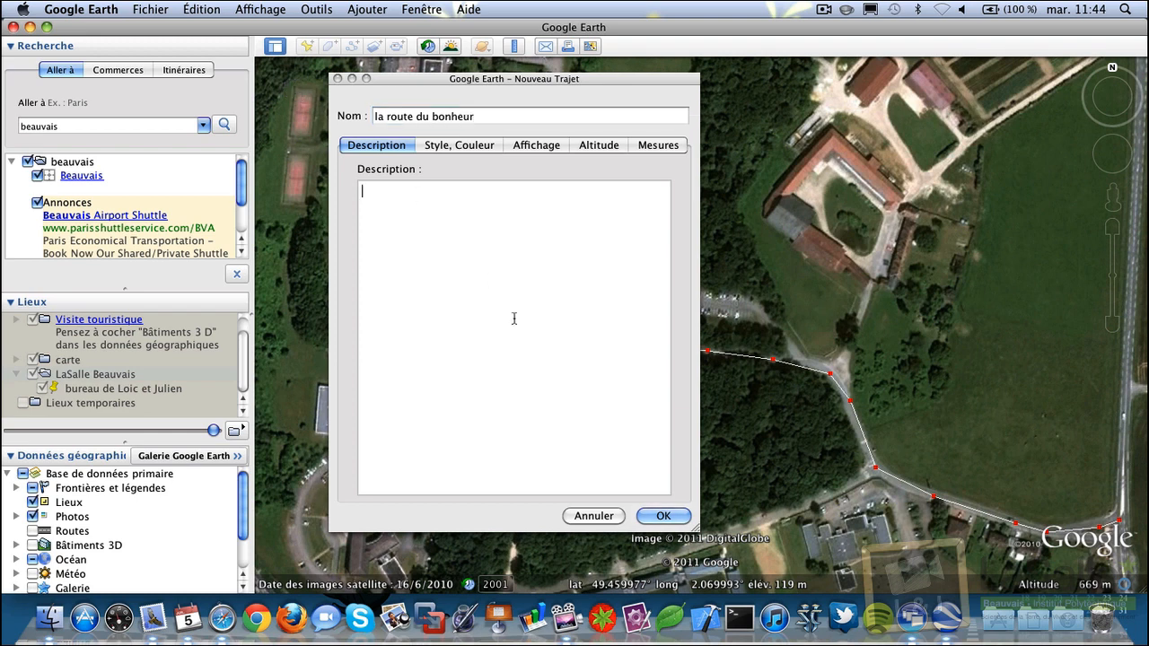
pyautogui.click(664, 516)
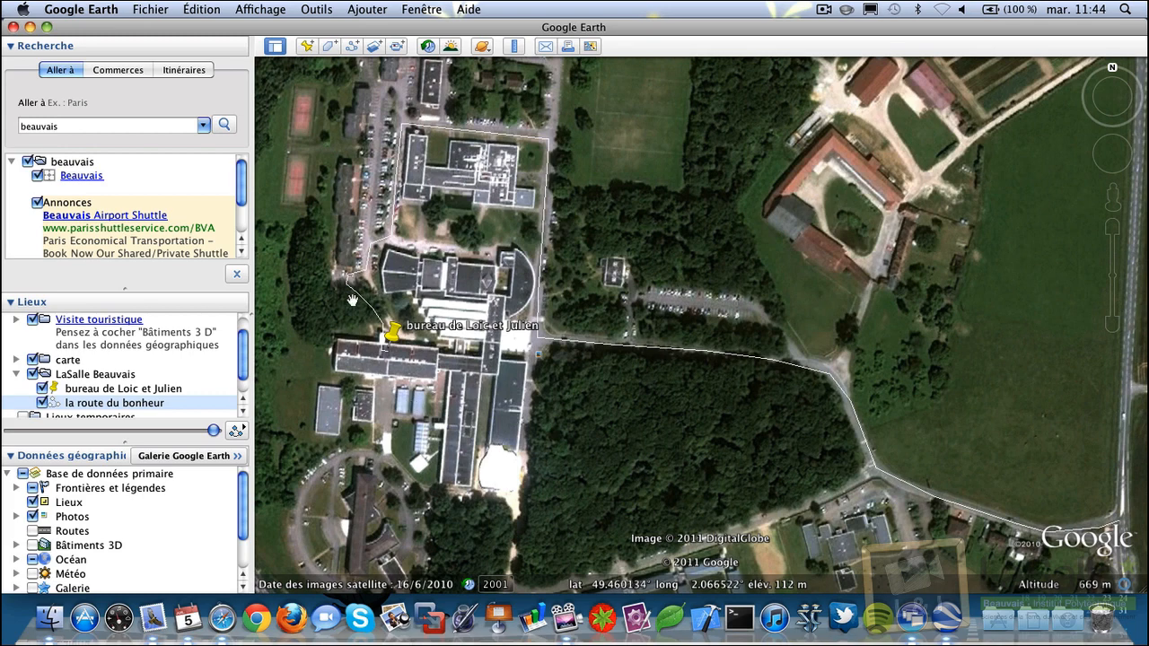
# Step: Examine the path's end at the placemark and the white-roofed halls to its northeast up close
pyautogui.moveTo(243, 356); pyautogui.dragTo(246, 380)
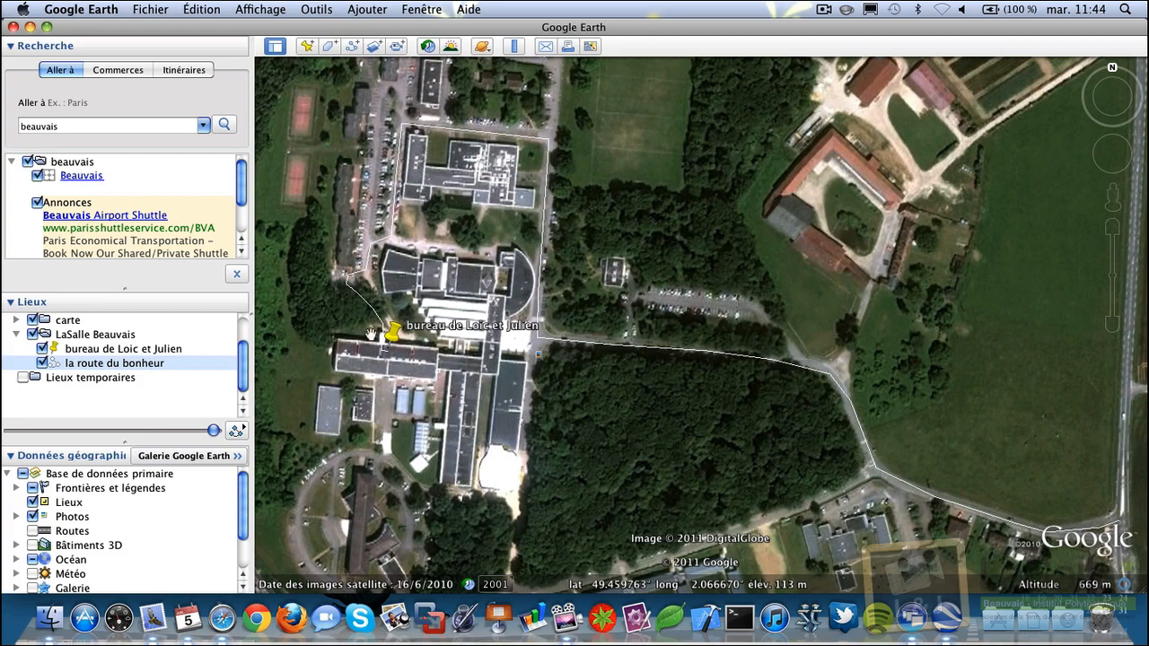
pyautogui.moveTo(456, 315); pyautogui.dragTo(584, 341)
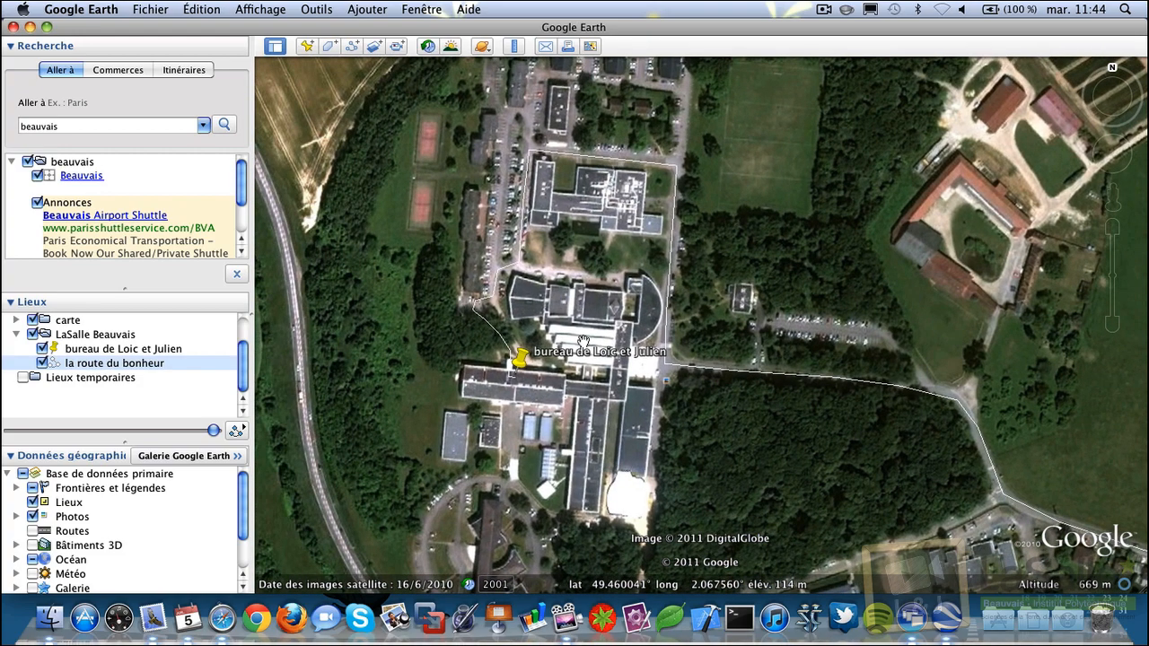
pyautogui.scroll(-3, 583, 341)
pyautogui.scroll(5, 583, 341)
pyautogui.scroll(3, 583, 341)
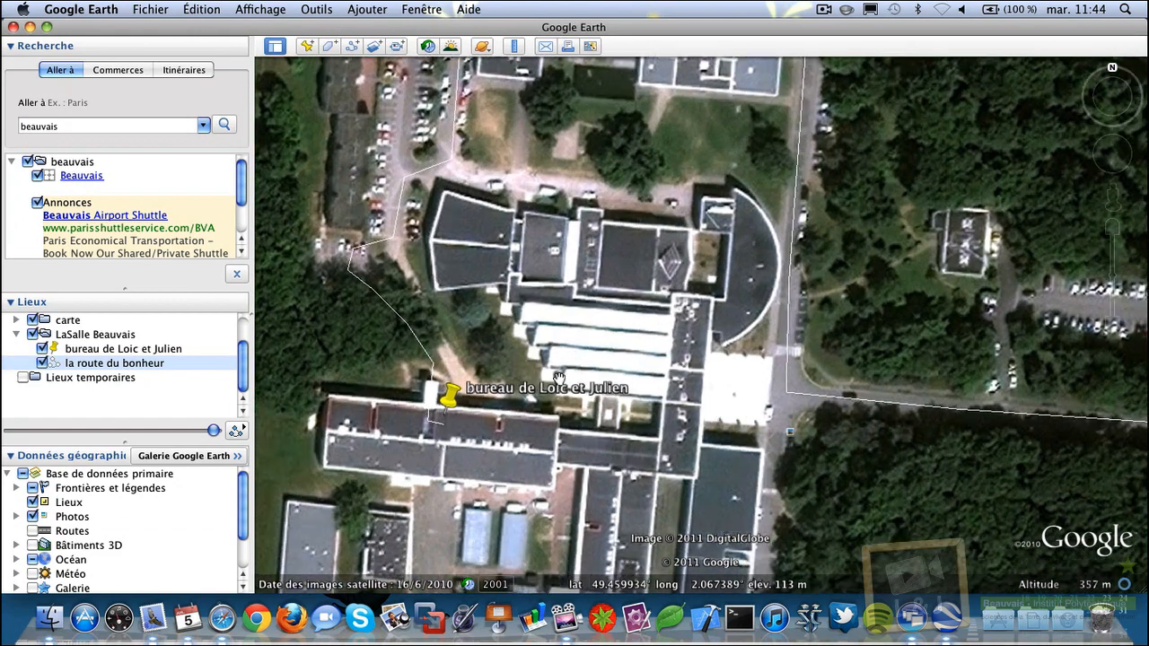
pyautogui.scroll(1, 559, 378)
pyautogui.moveTo(550, 383); pyautogui.dragTo(611, 322)
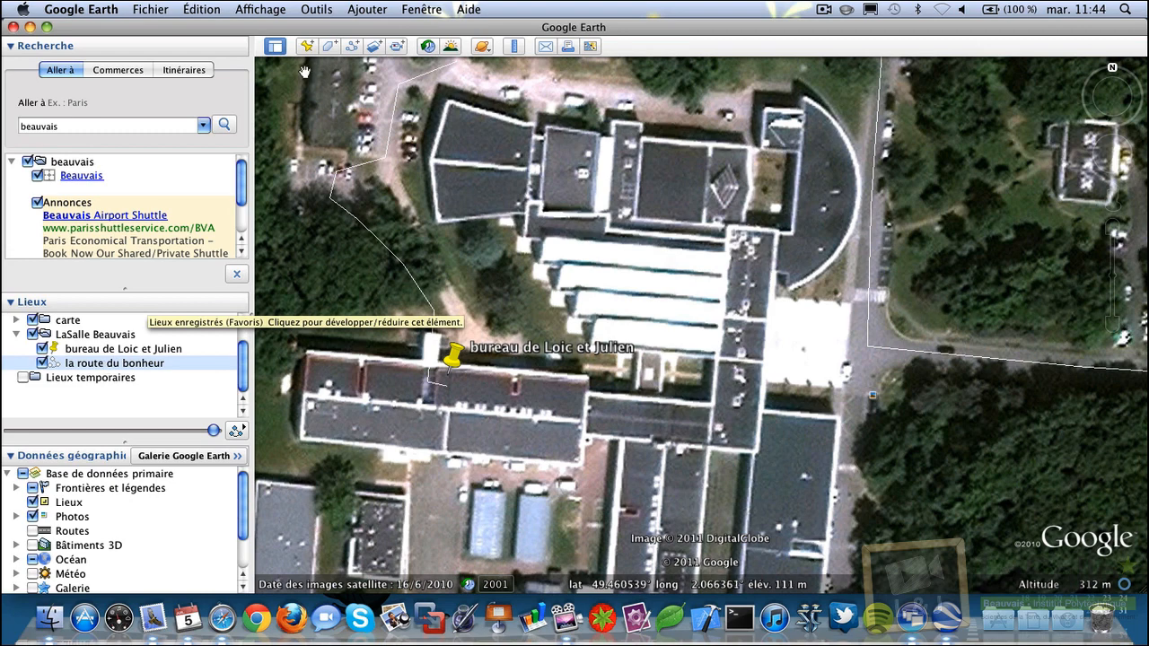
pyautogui.rightClick(113, 334)
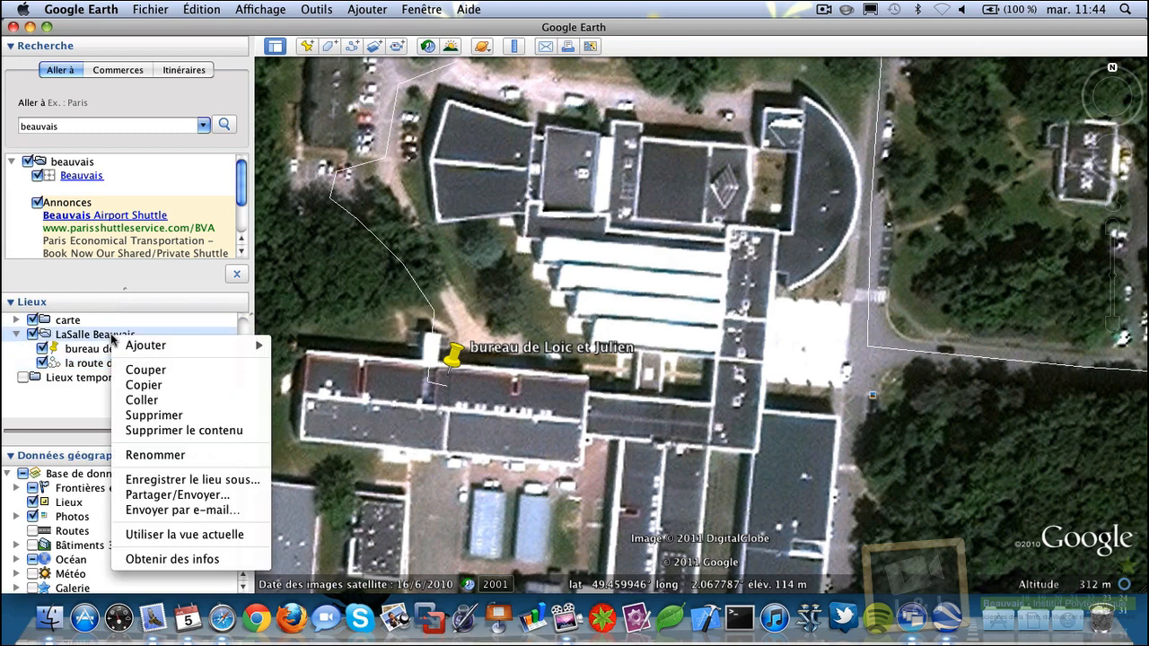
pyautogui.moveTo(264, 347)
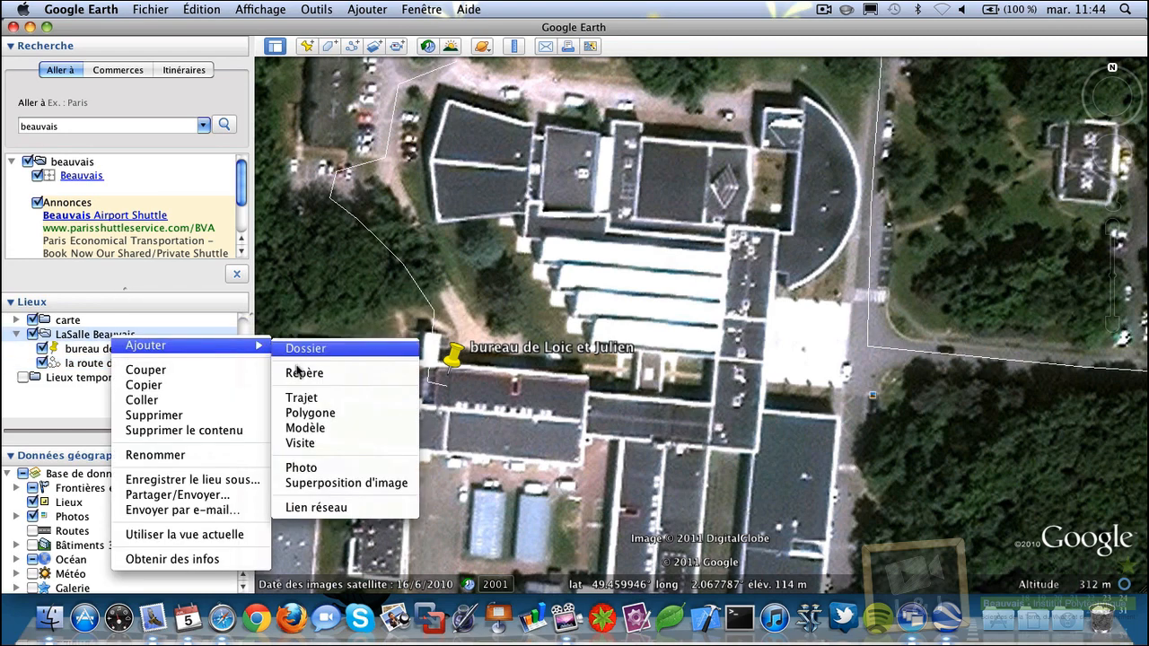
pyautogui.click(309, 419)
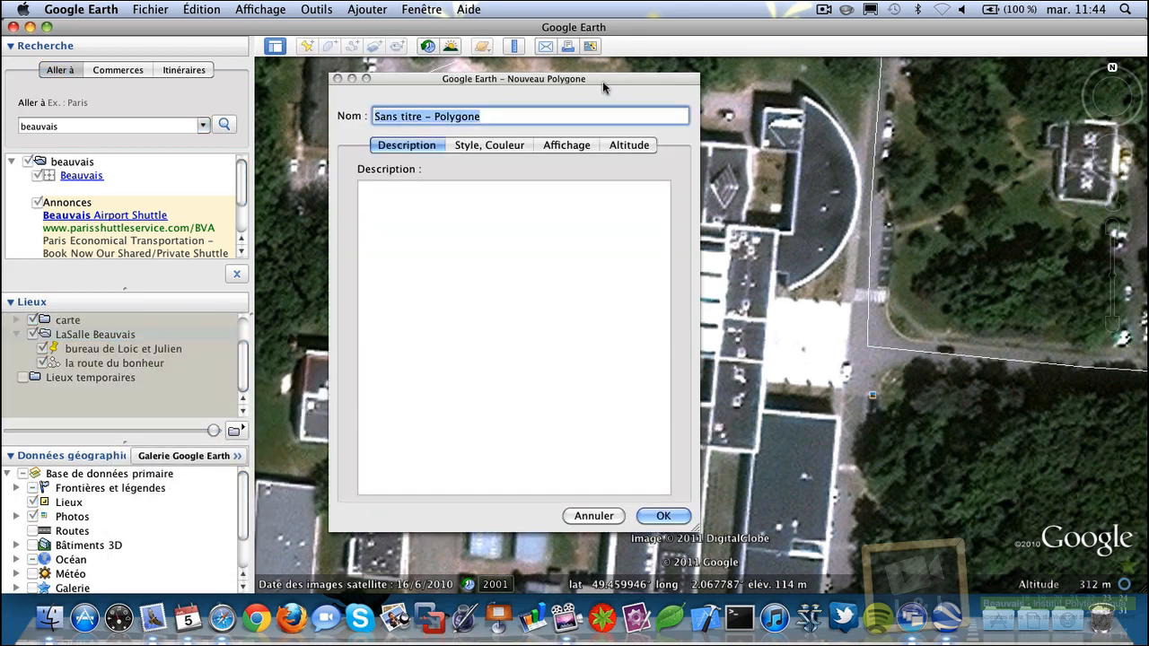
pyautogui.moveTo(604, 85); pyautogui.dragTo(210, 78)
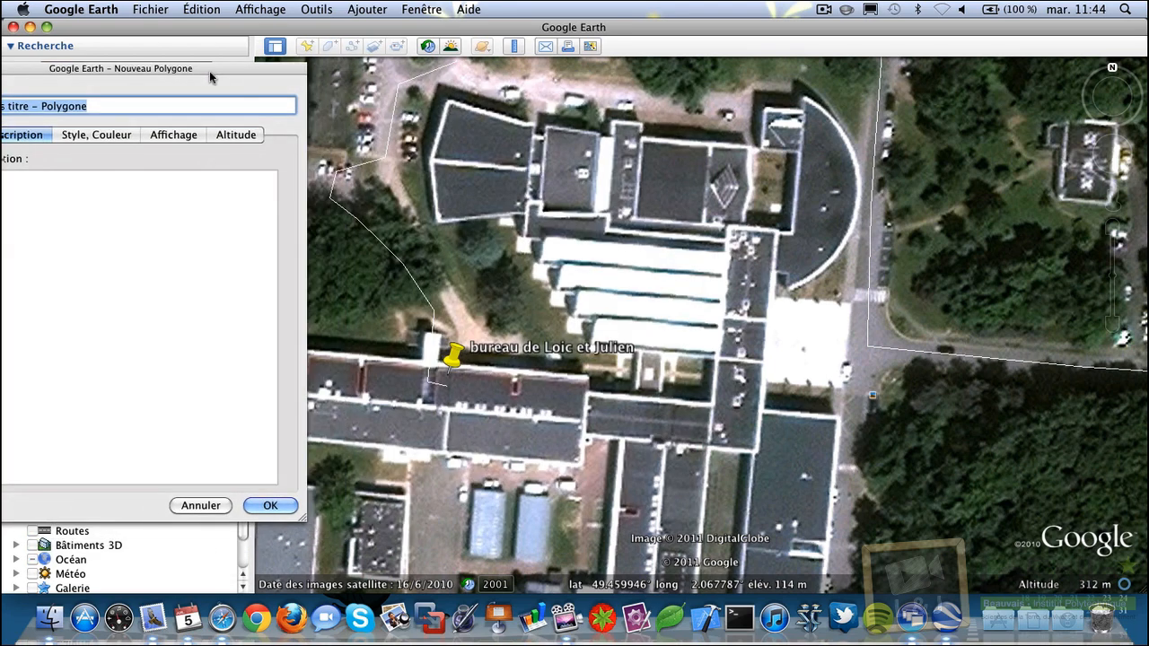
pyautogui.click(543, 247)
pyautogui.moveTo(542, 251); pyautogui.dragTo(588, 340)
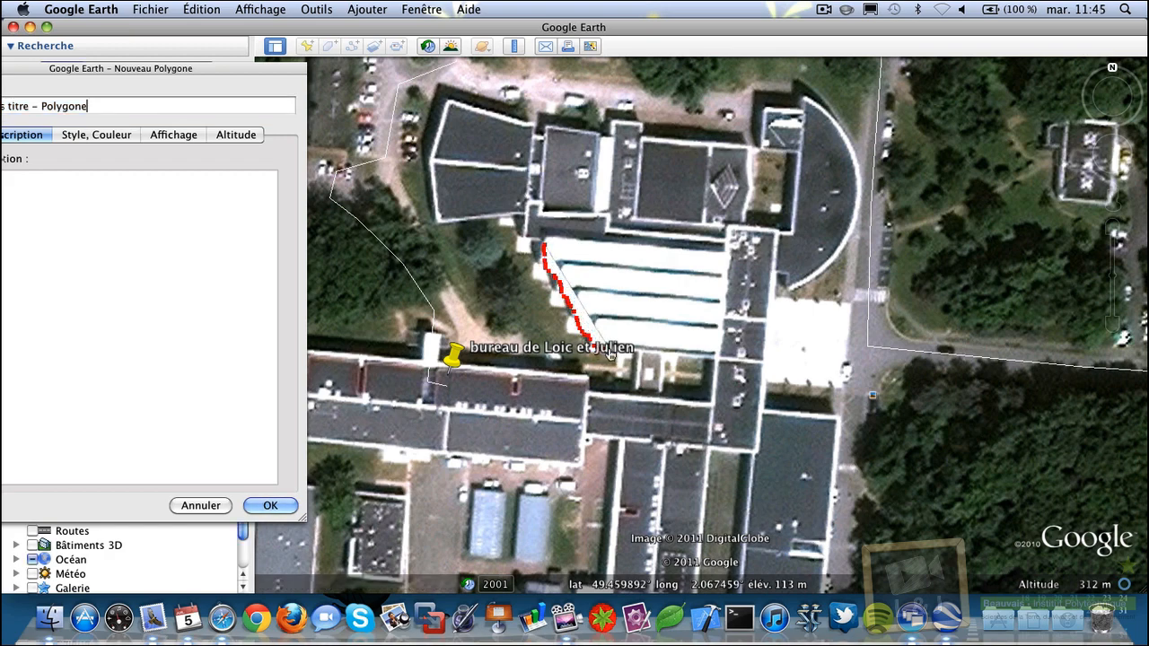
pyautogui.click(188, 508)
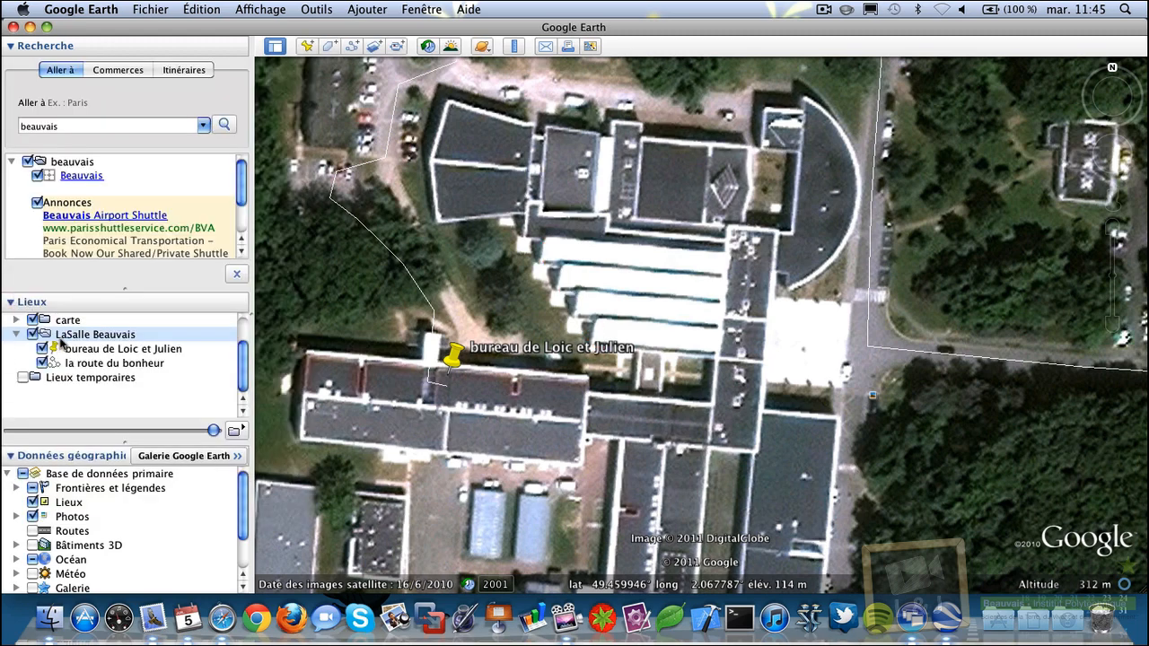
# Step: Add a polygon to the LaSalle Beauvais folder, outlining the white-roofed halls northeast of the office placemark with six points
pyautogui.rightClick(61, 339)
pyautogui.moveTo(99, 350)
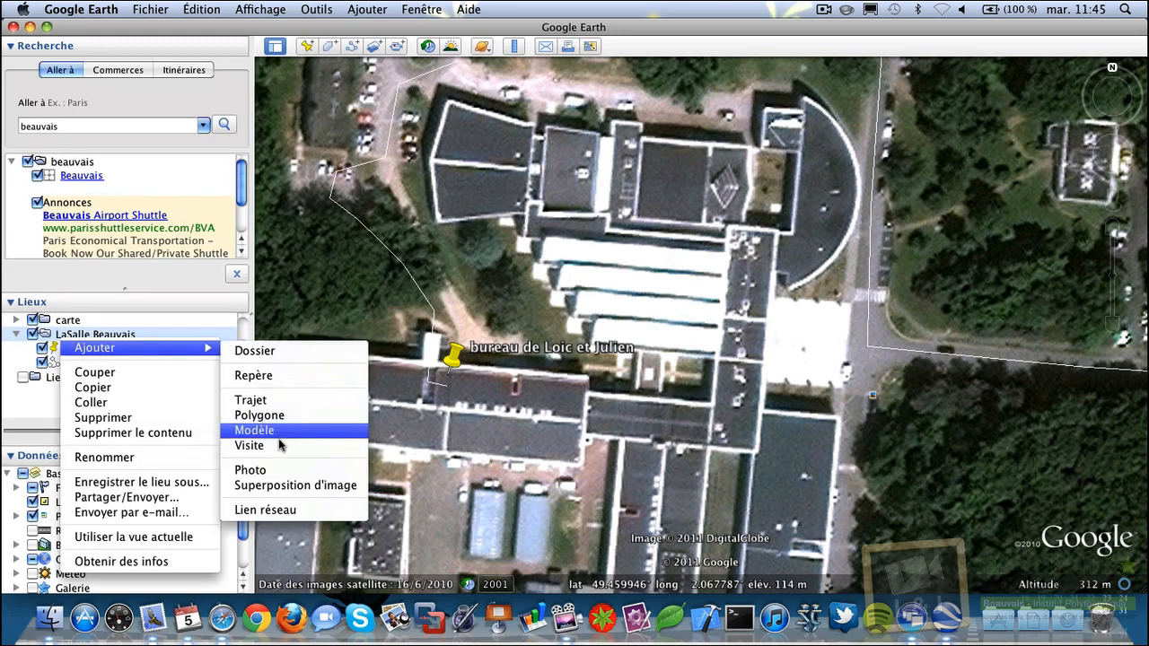
pyautogui.click(260, 415)
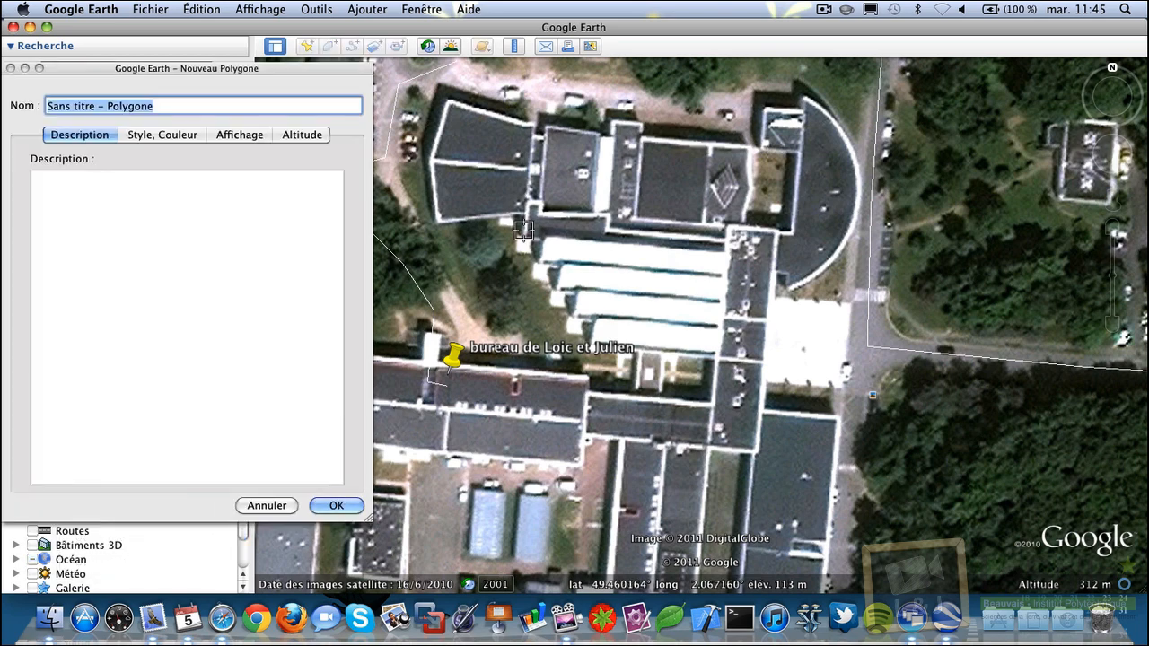
pyautogui.click(540, 238)
pyautogui.click(541, 260)
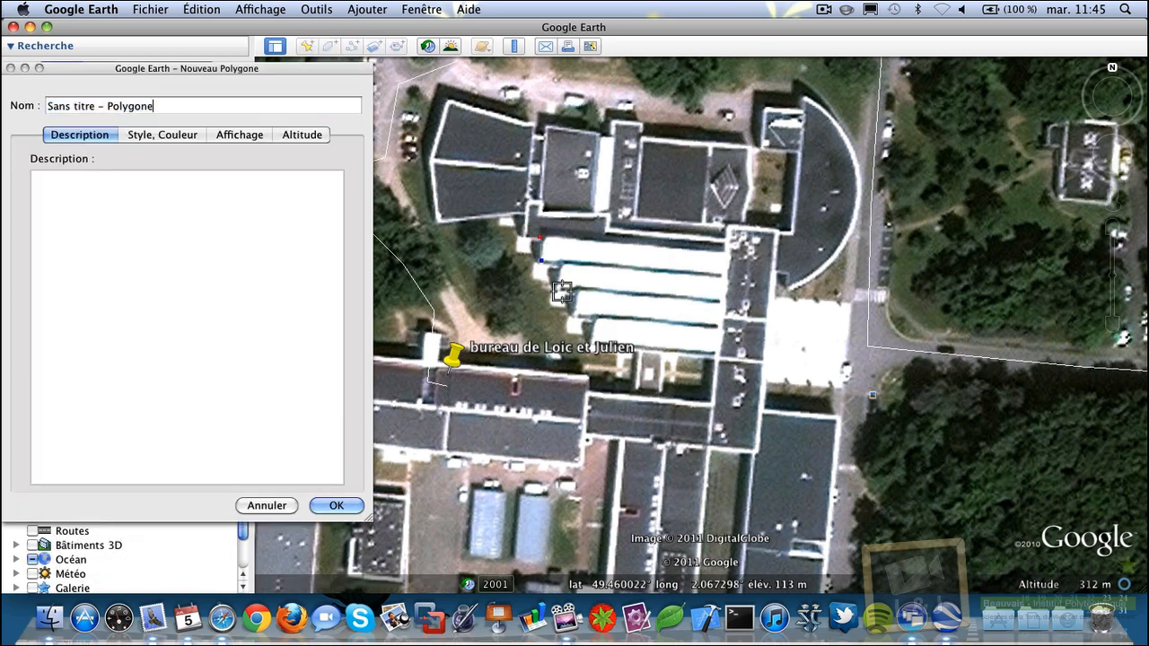
pyautogui.click(561, 291)
pyautogui.click(585, 335)
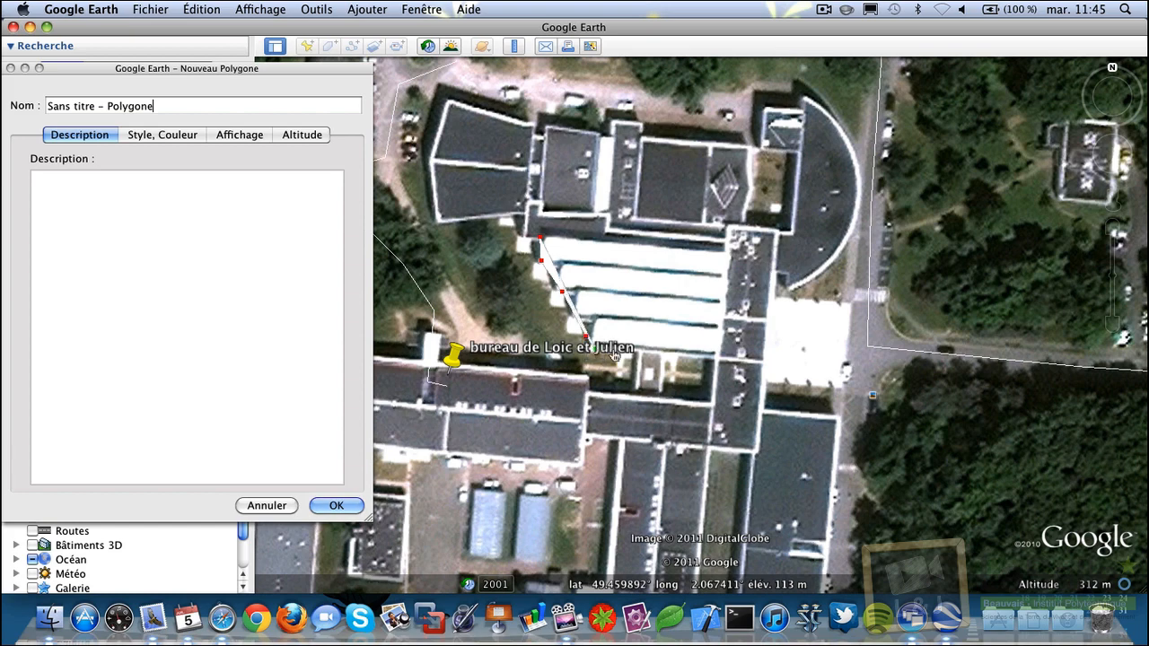
pyautogui.click(714, 359)
pyautogui.click(727, 251)
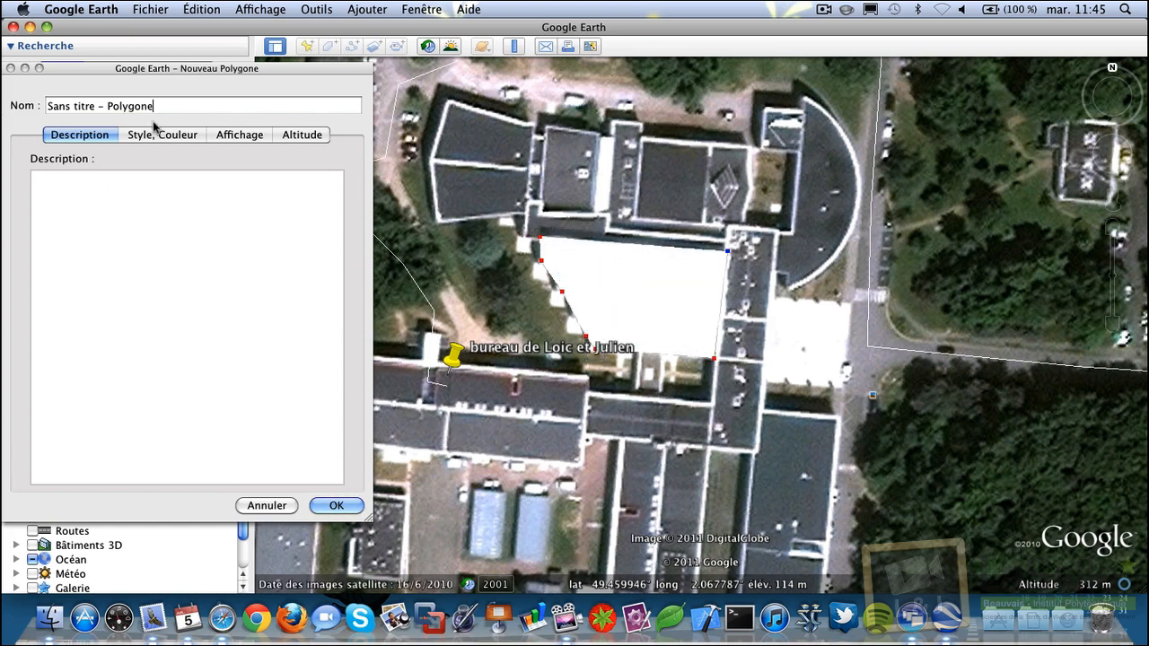
# Step: Name the polygon "Agora" and save it
pyautogui.moveTo(153, 105); pyautogui.dragTo(3, 101)
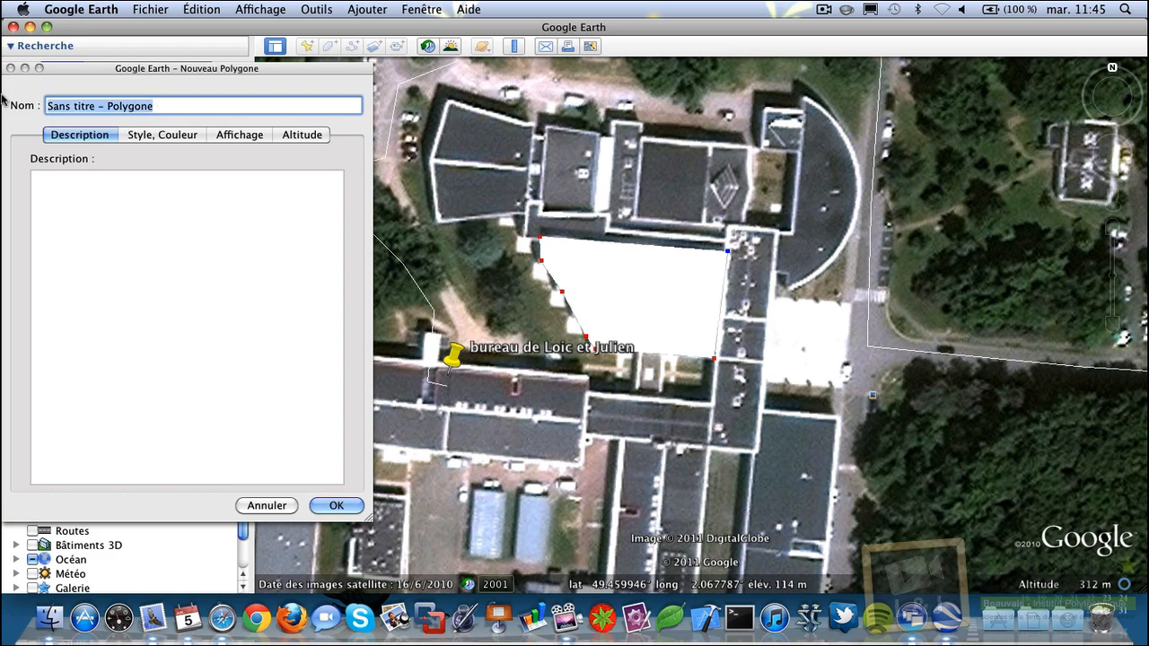
pyautogui.write('Agora')
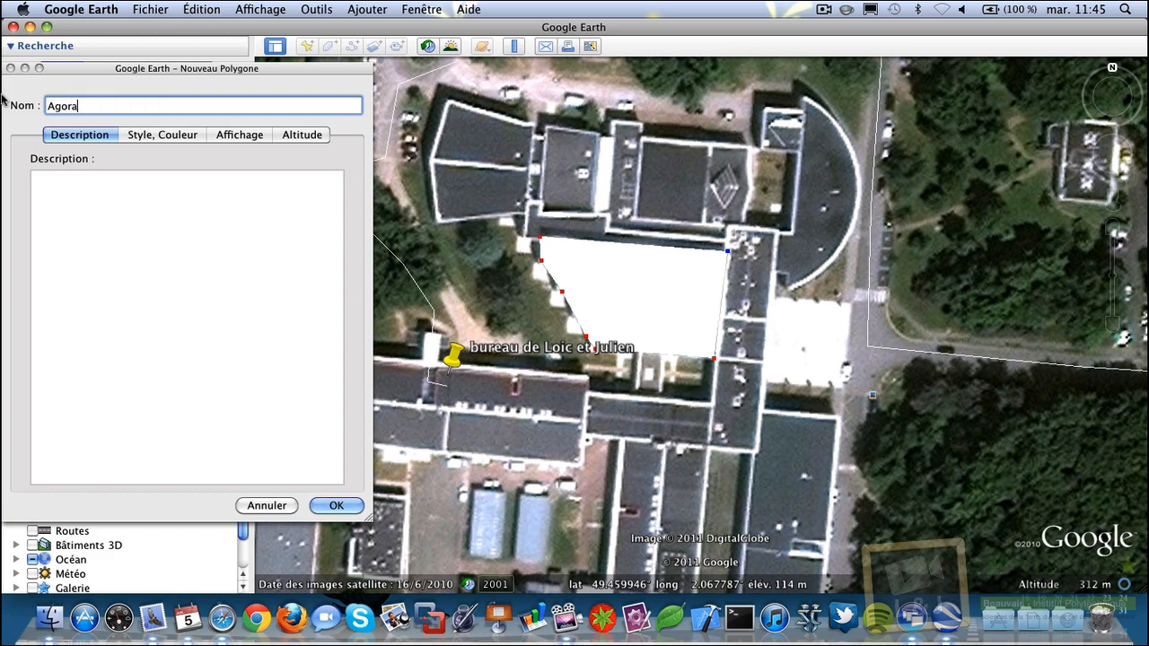
pyautogui.press('Tab')
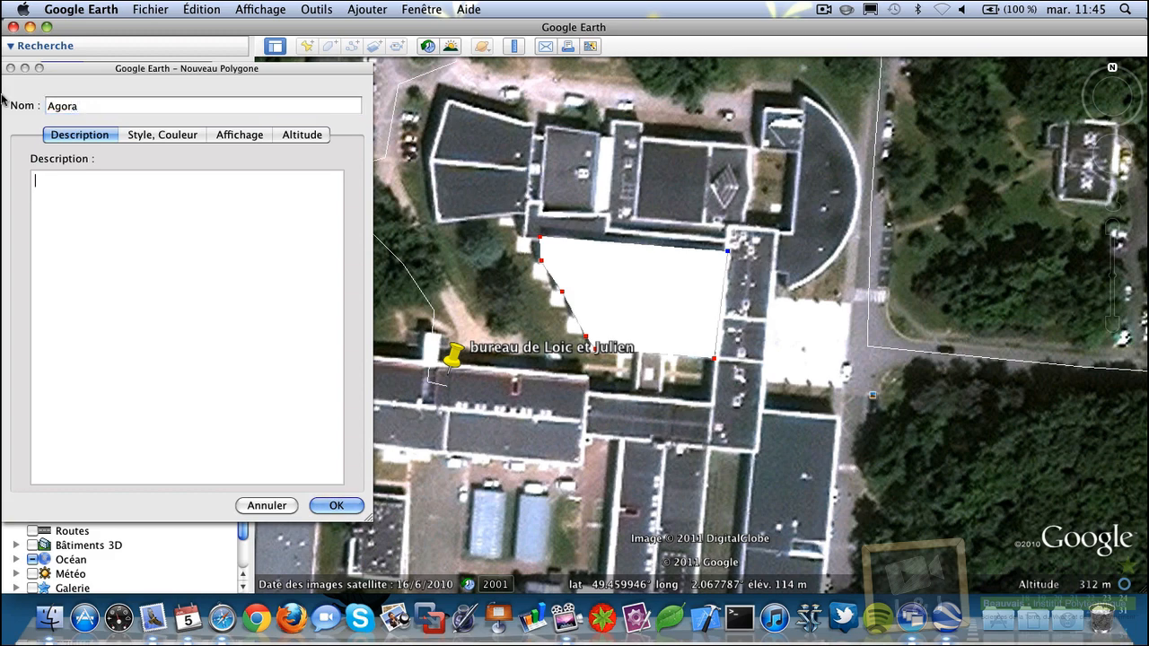
pyautogui.click(311, 506)
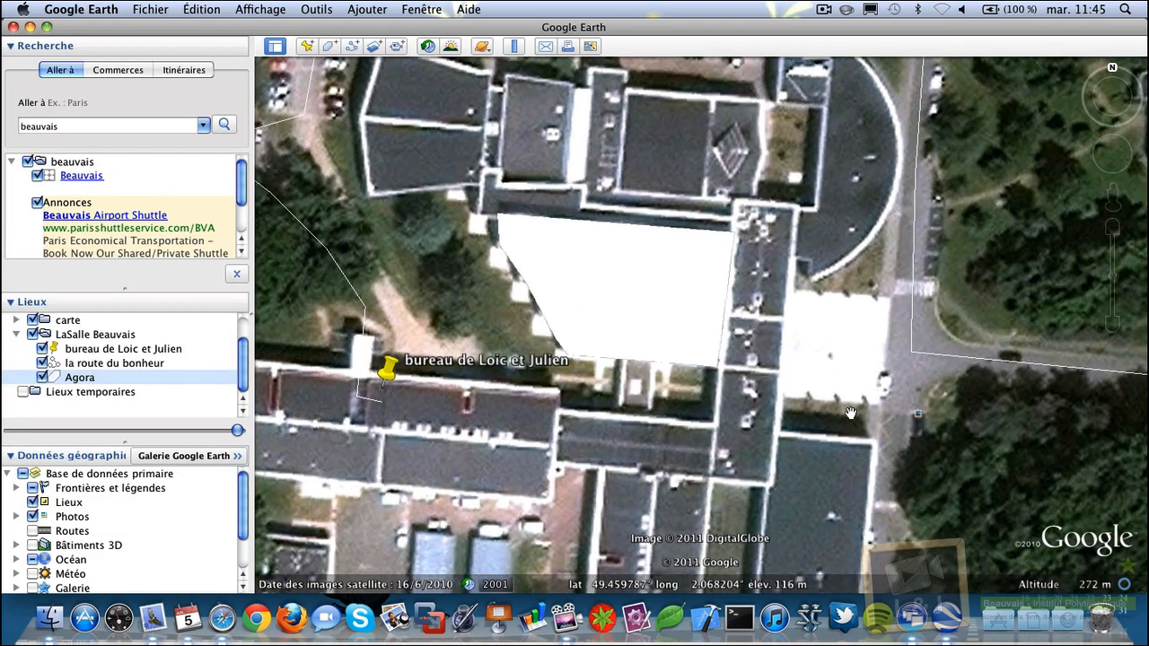
# Step: Save the favourite places (Mes lieux préférés), including the LaSalle Beauvais folder
pyautogui.scroll(-3, 850, 413)
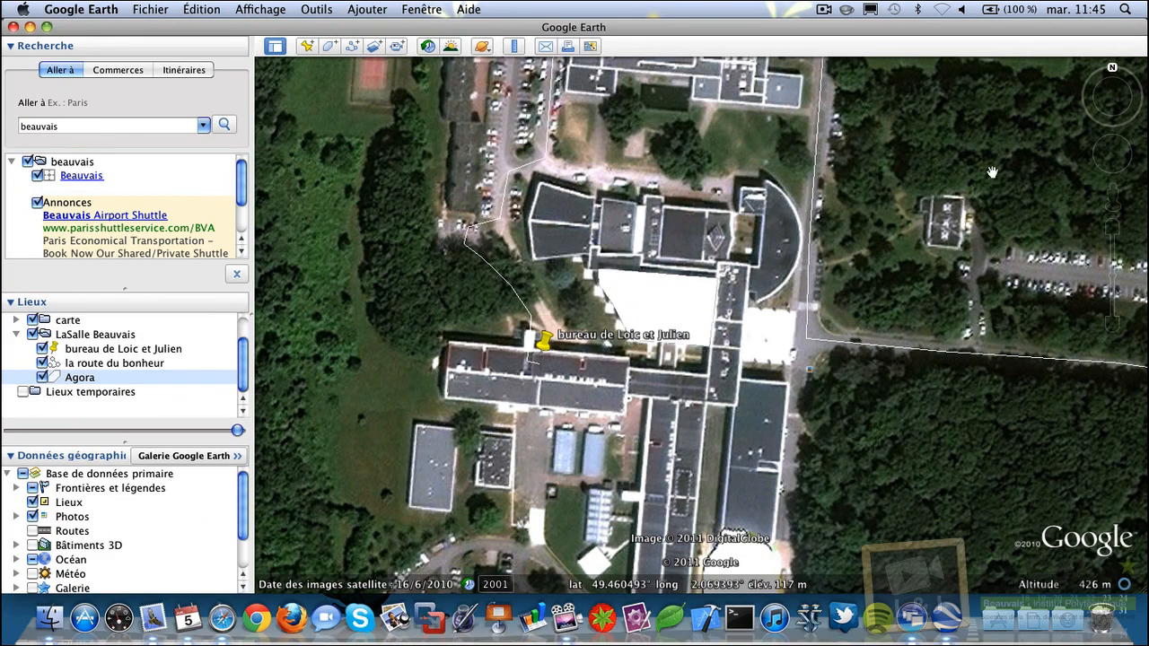
pyautogui.scroll(-3, 902, 236)
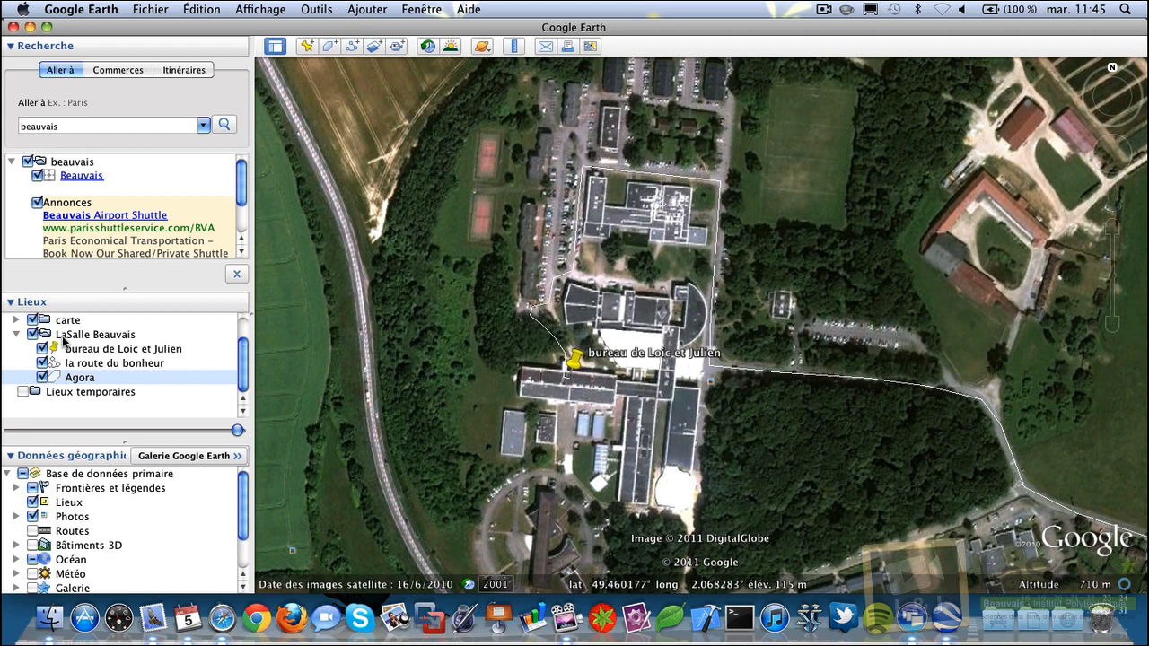
pyautogui.click(163, 11)
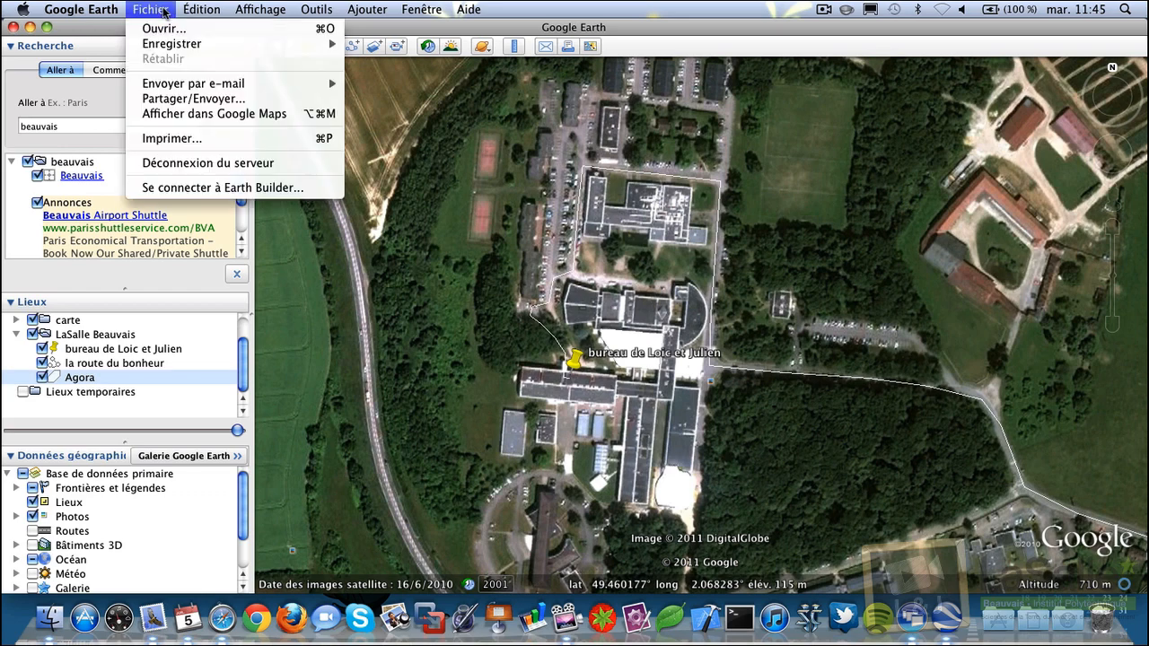
pyautogui.moveTo(180, 43)
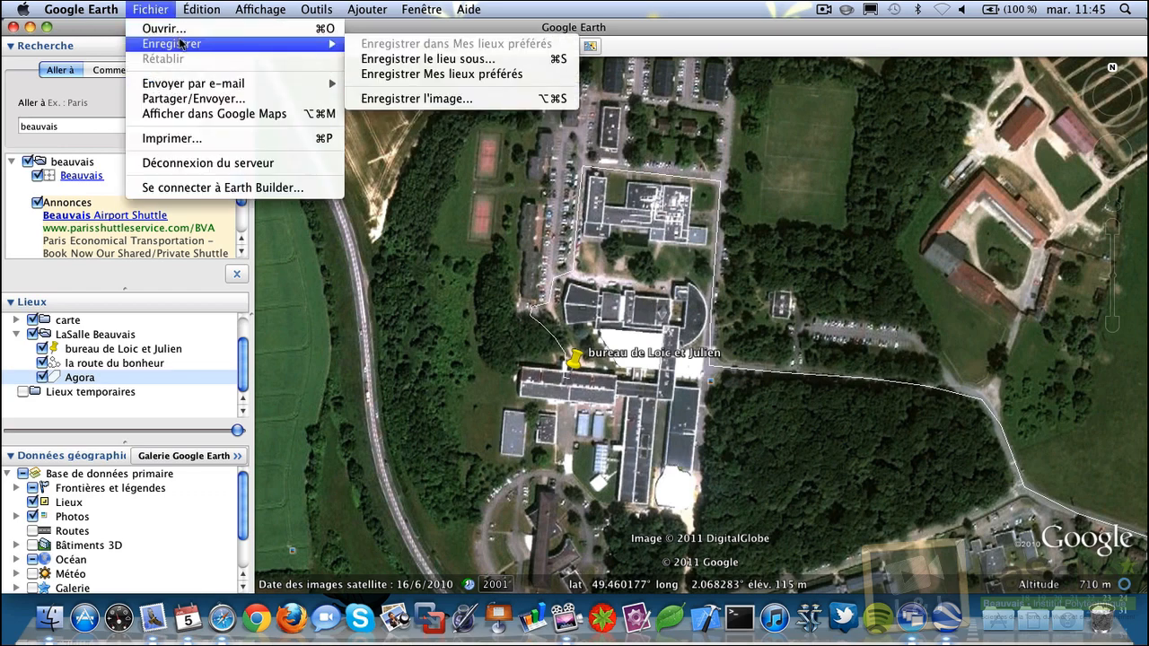
pyautogui.click(506, 77)
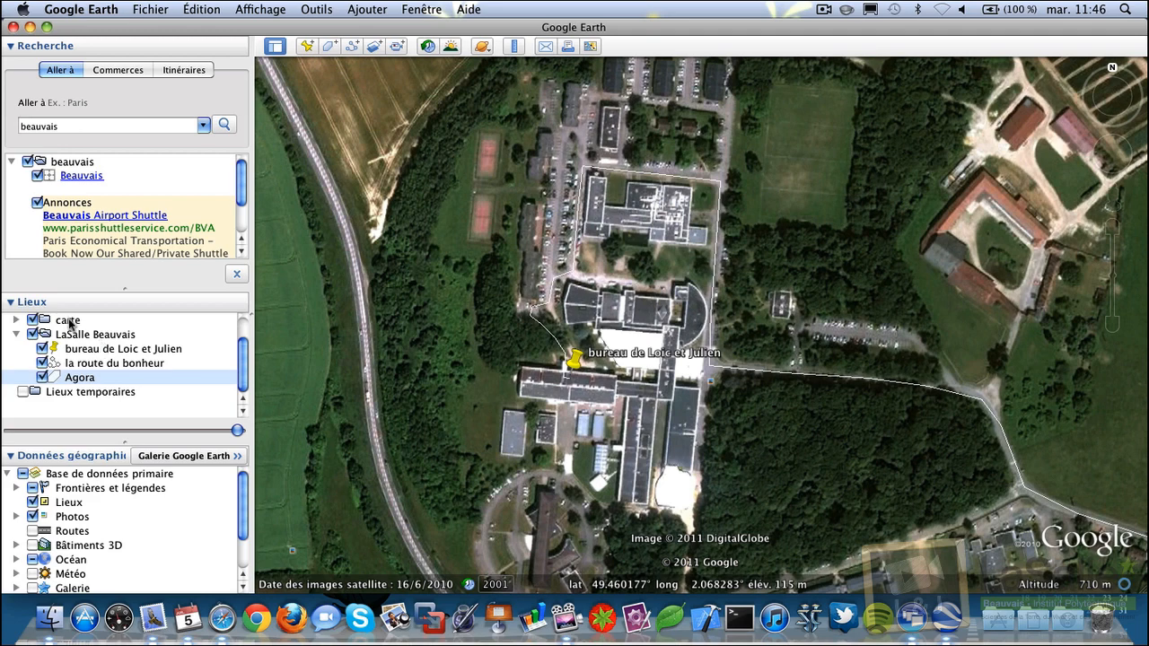
pyautogui.rightClick(70, 336)
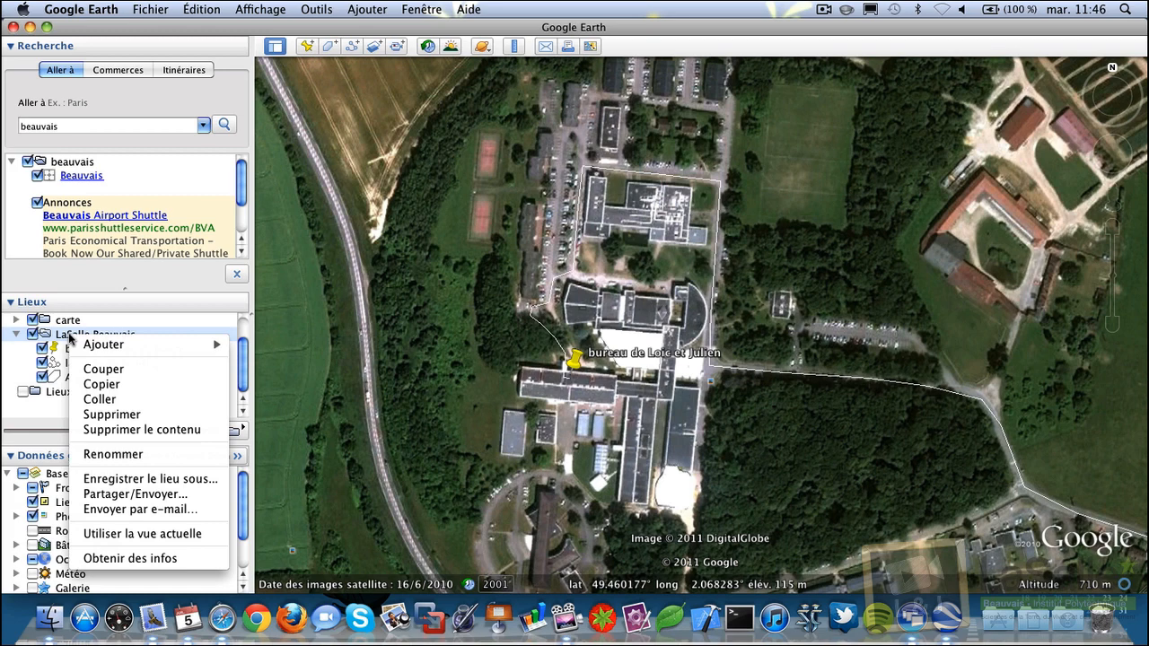
pyautogui.click(138, 480)
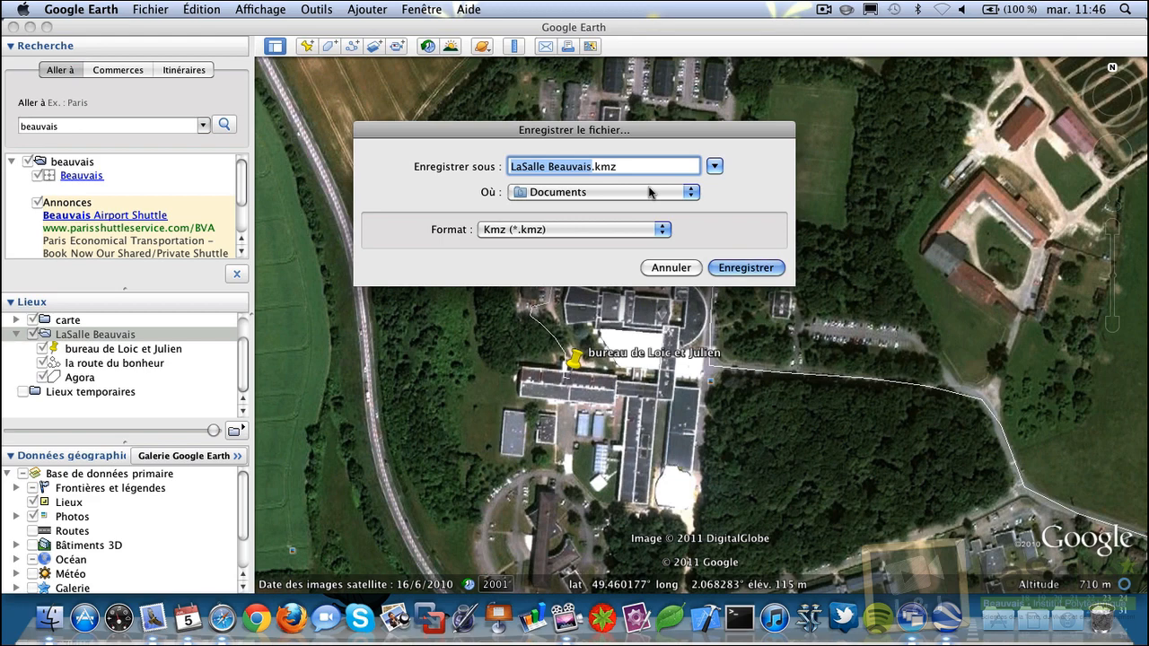
pyautogui.click(661, 232)
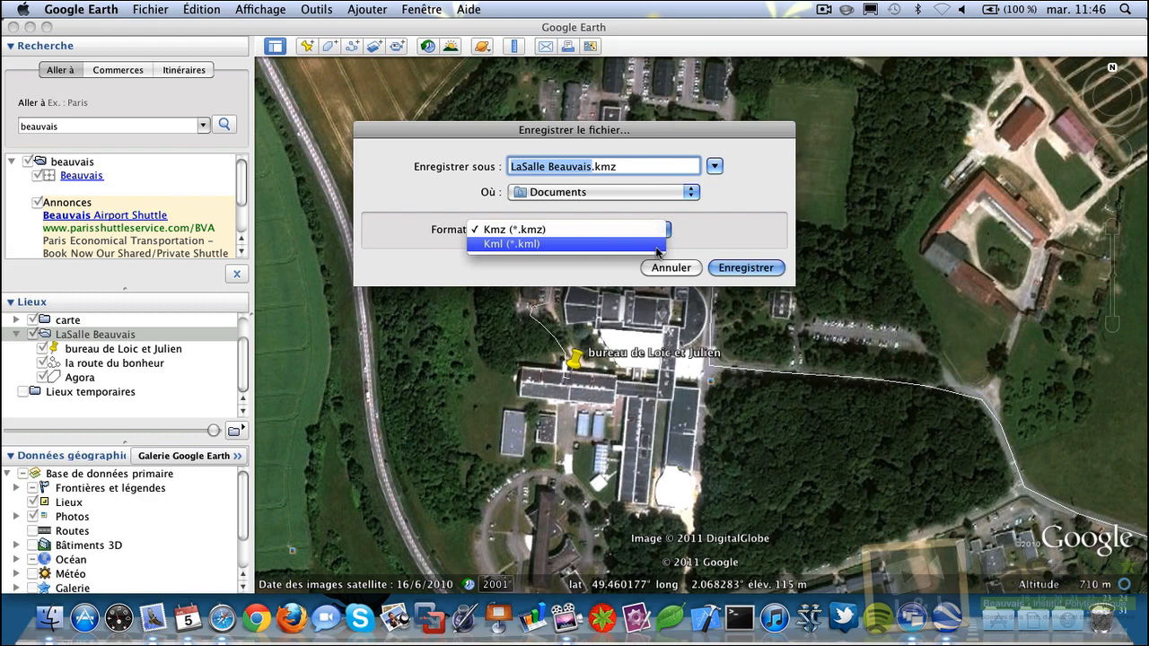
pyautogui.click(656, 244)
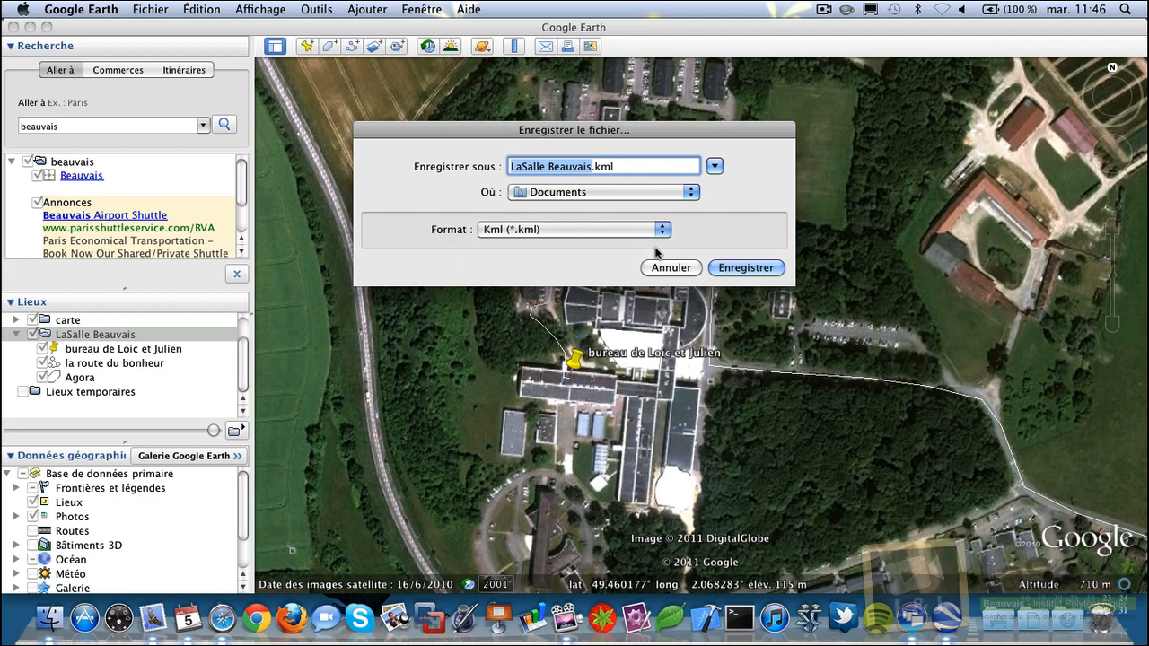
pyautogui.click(674, 264)
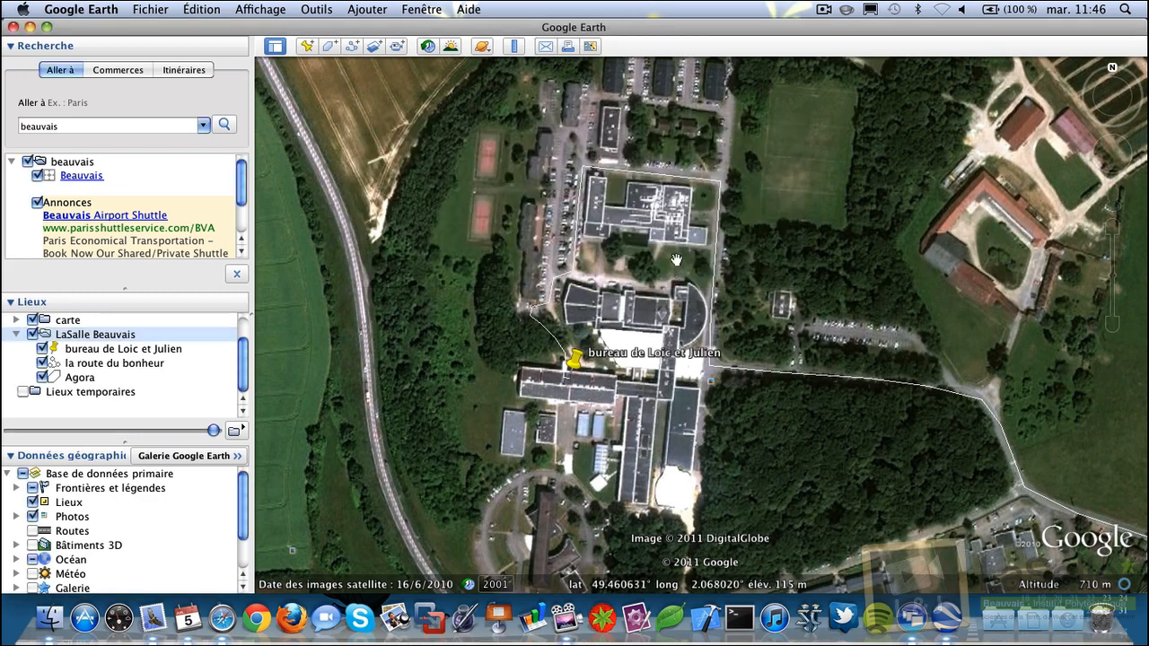